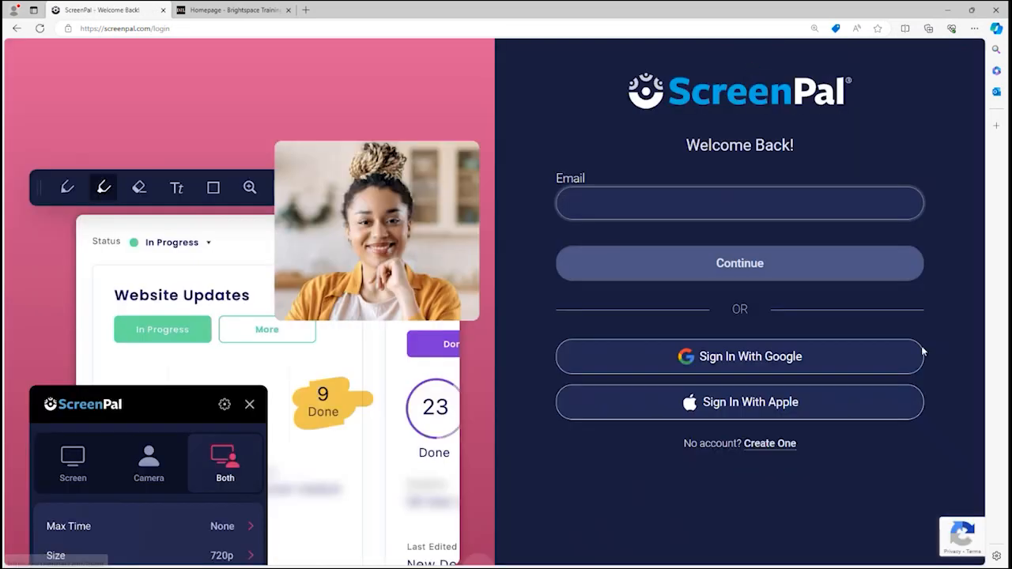
- Sign in with the saved Google account and launch the screen recorder
{"action": "left_click", "coordinate": [859, 364]}
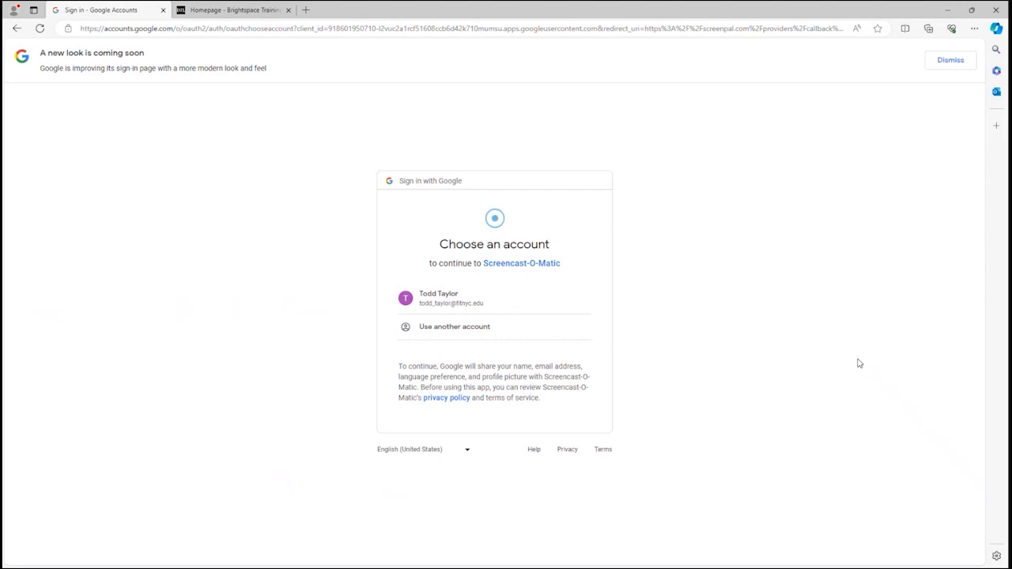
{"action": "left_click", "coordinate": [499, 305]}
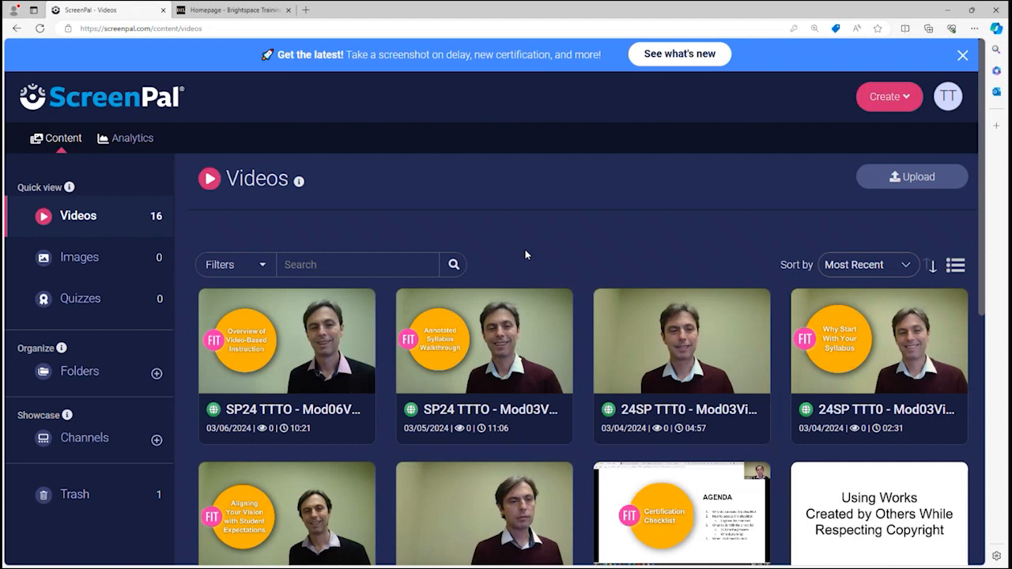
{"action": "left_click", "coordinate": [876, 96]}
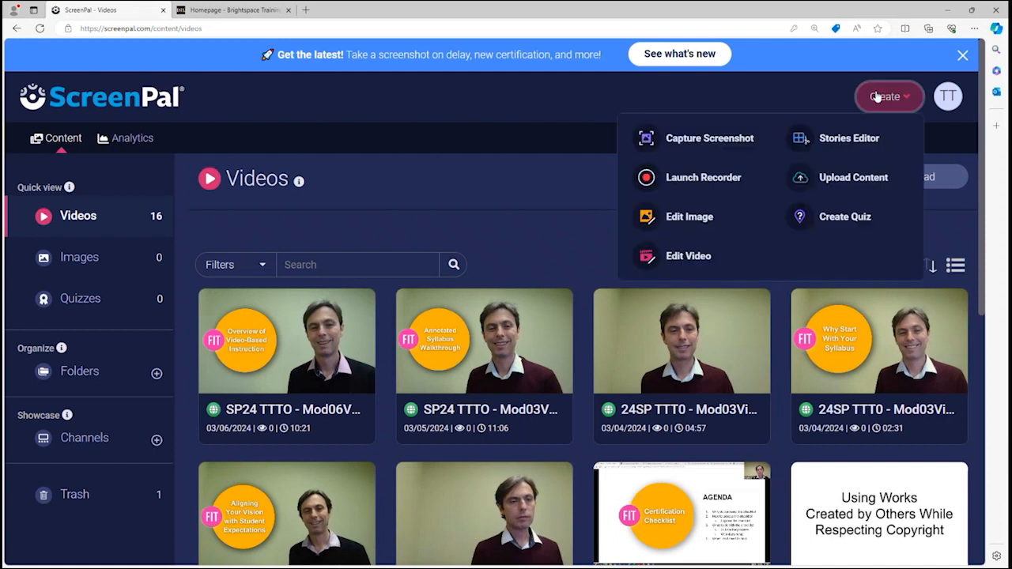
{"action": "left_click", "coordinate": [726, 181]}
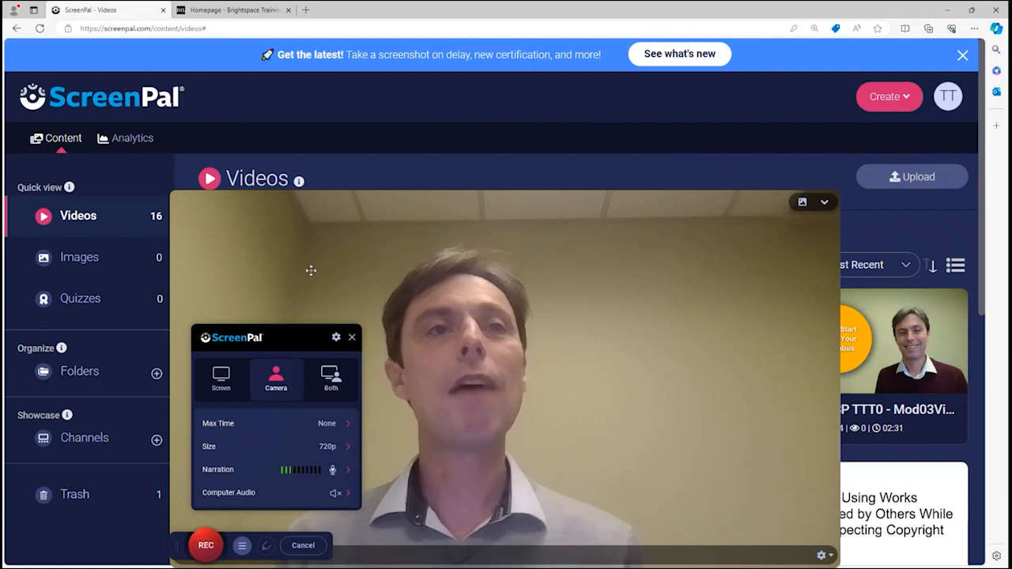
- Try the screen-only and camera-only recording modes and set the recorder to capture both
{"action": "left_click", "coordinate": [218, 389]}
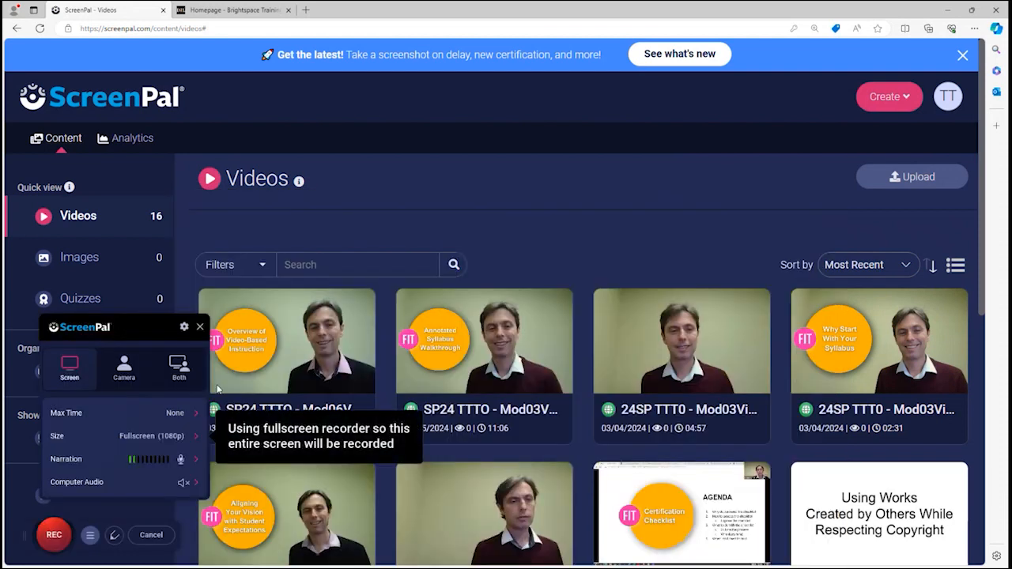
{"action": "left_click", "coordinate": [124, 365]}
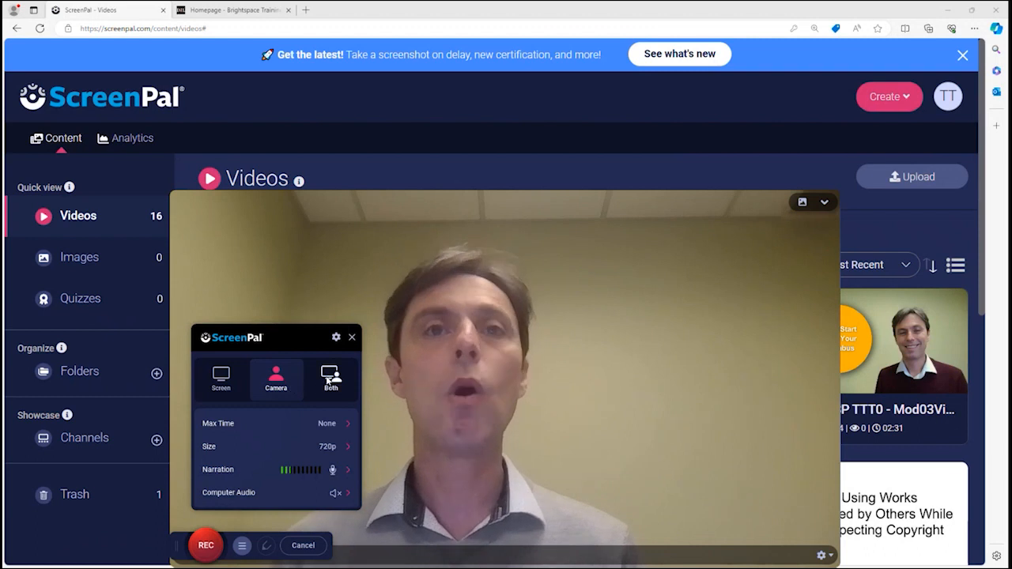
{"action": "left_click", "coordinate": [330, 378]}
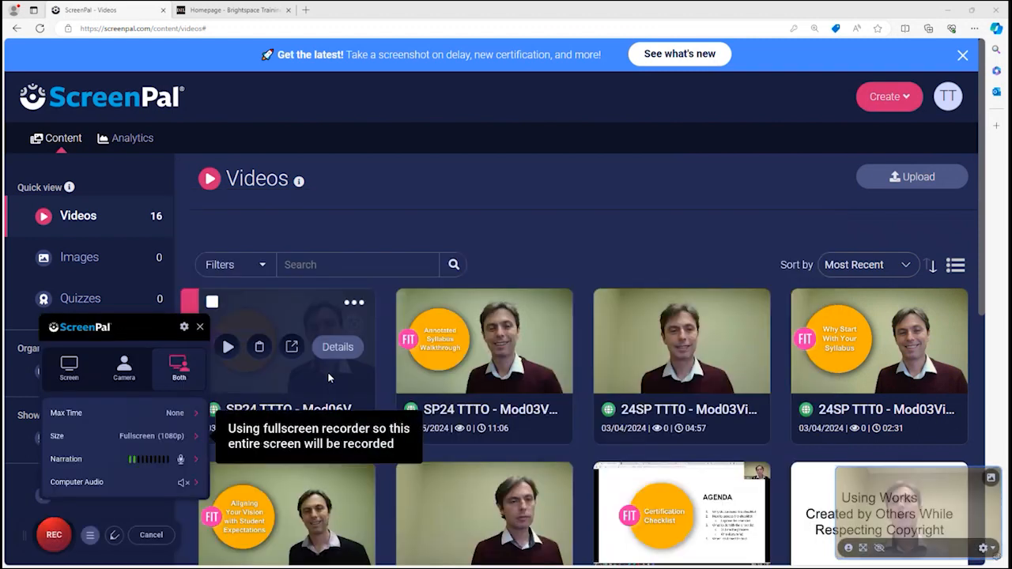
- Try moving the webcam overlay over the page header and back, and switch its shape to a circle and back to a rectangle
{"action": "left_click_drag", "start_coordinate": [896, 503], "coordinate": [892, 69]}
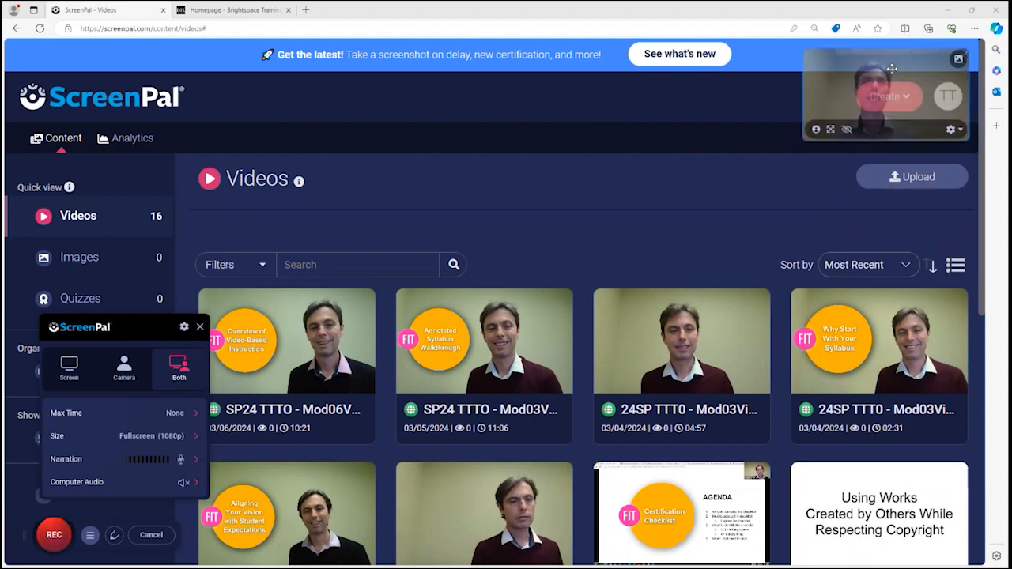
{"action": "left_click_drag", "start_coordinate": [852, 69], "coordinate": [851, 477]}
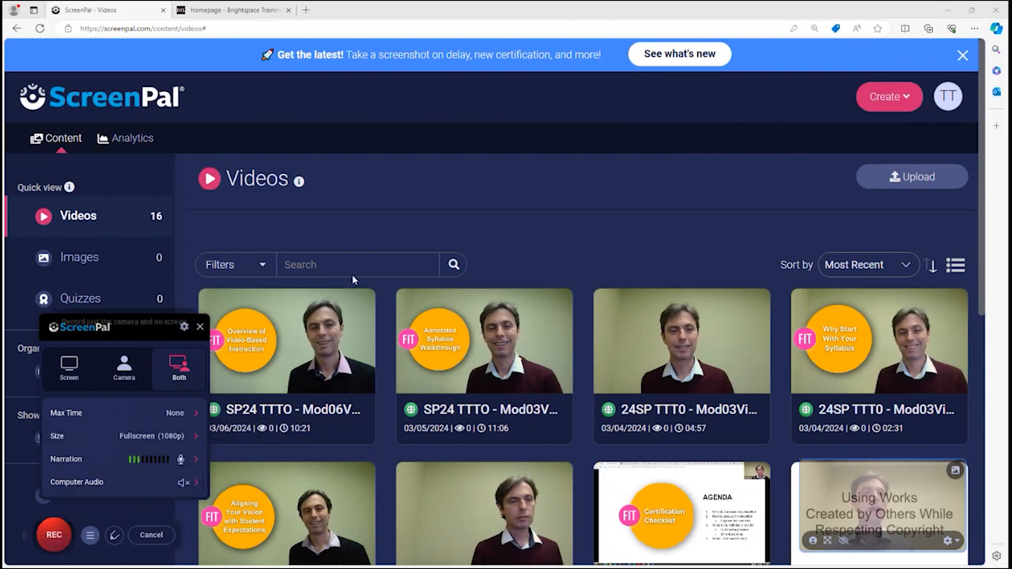
{"action": "left_click", "coordinate": [147, 439]}
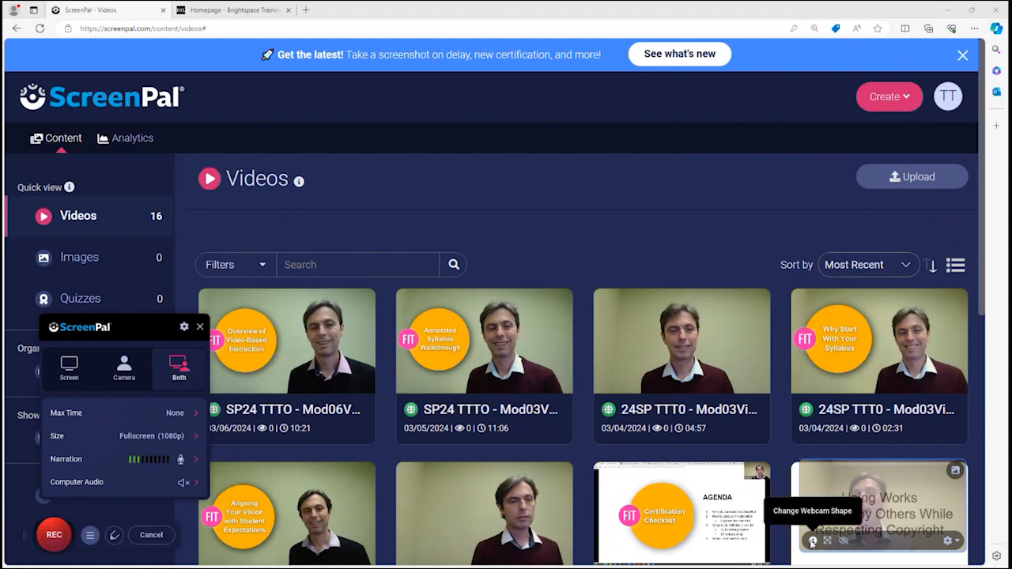
{"action": "left_click", "coordinate": [812, 543]}
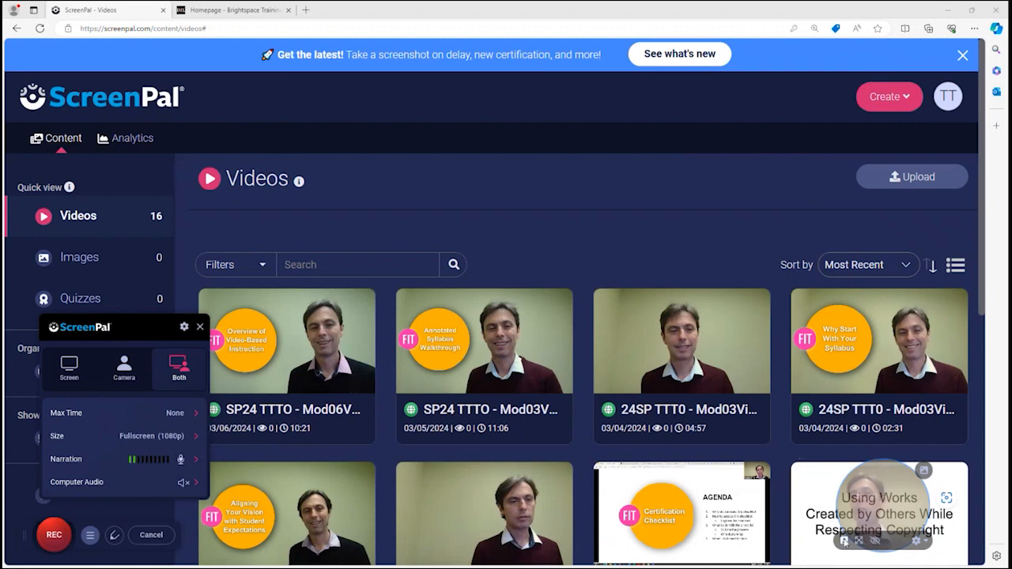
{"action": "left_click", "coordinate": [845, 542]}
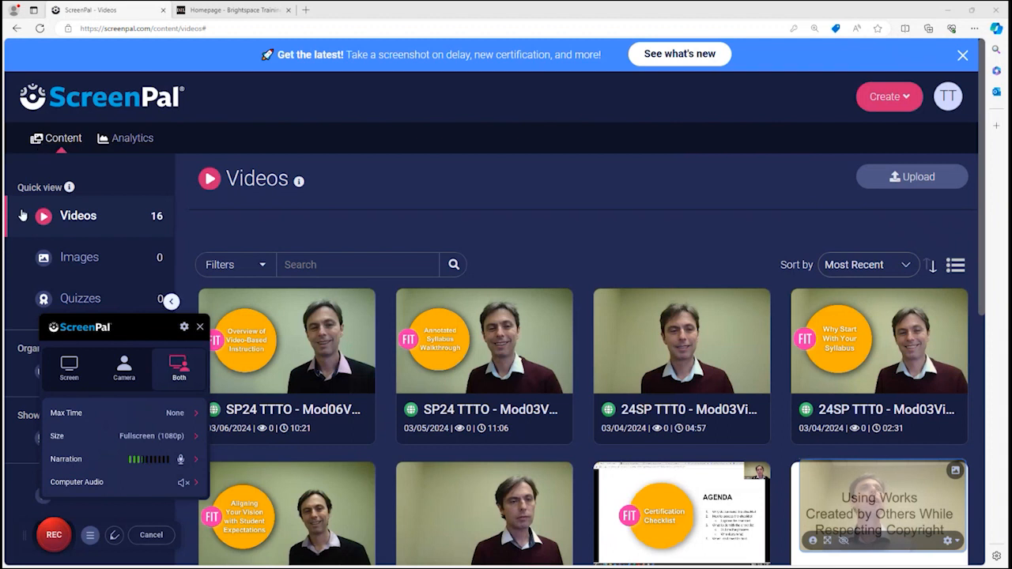
- Record the screen and webcam in two short takes, pausing after each one
{"action": "left_click", "coordinate": [53, 543]}
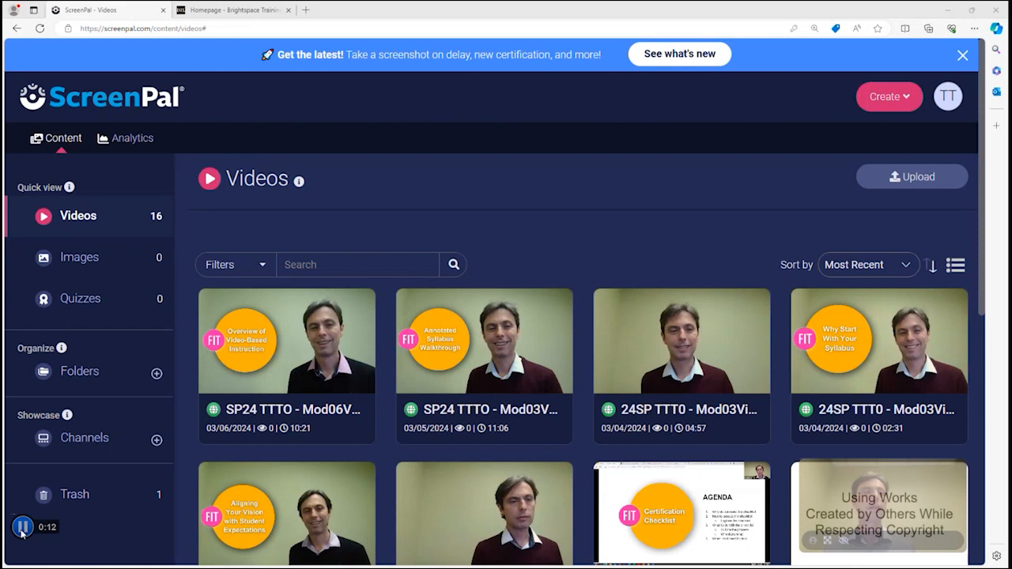
{"action": "left_click", "coordinate": [22, 528]}
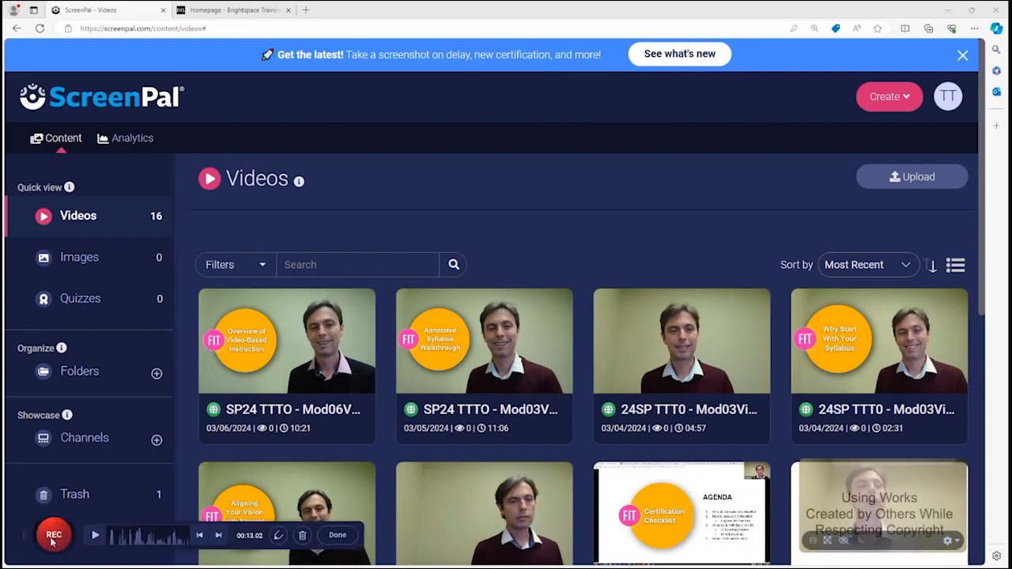
{"action": "left_click", "coordinate": [53, 538]}
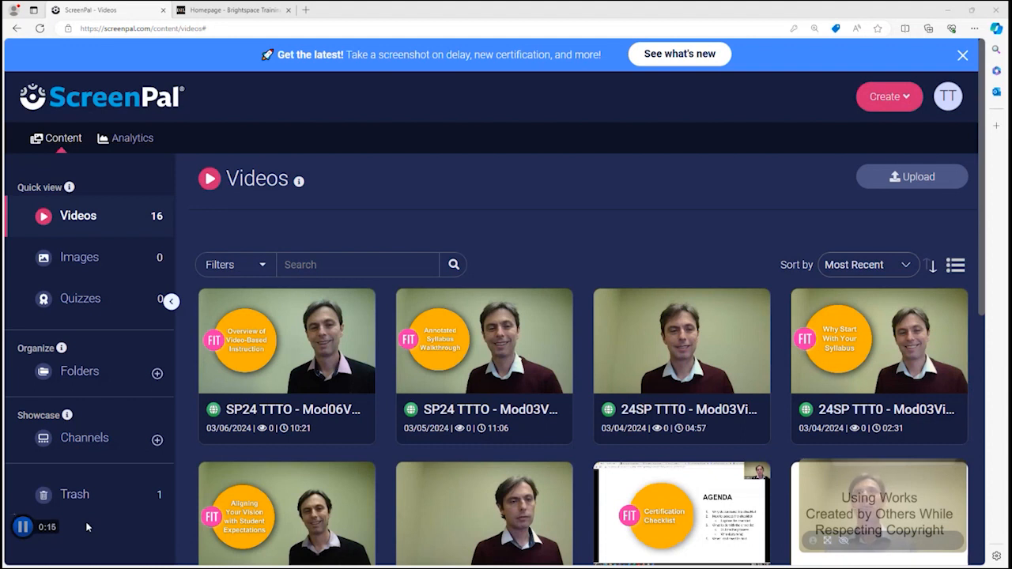
{"action": "left_click", "coordinate": [22, 526]}
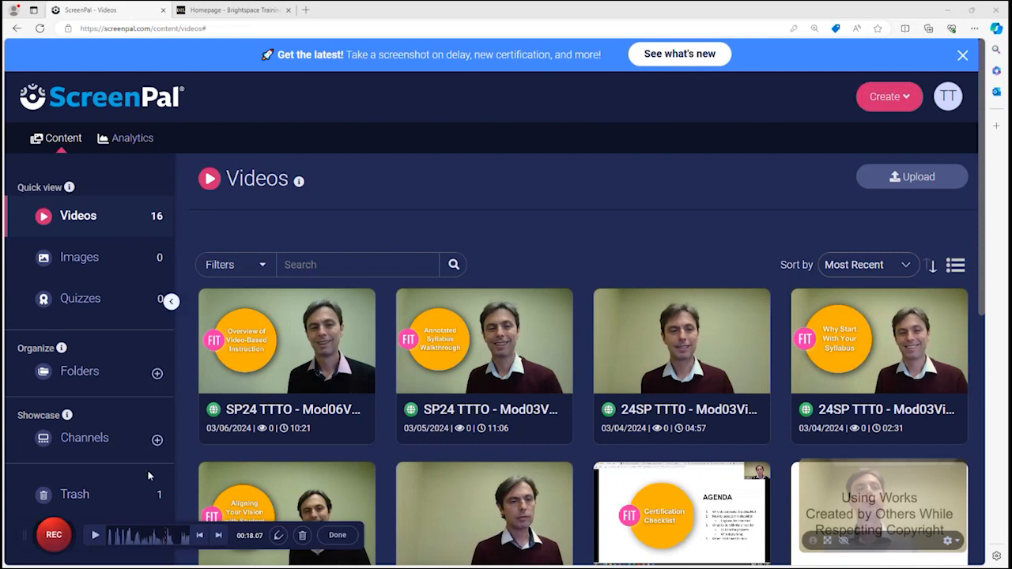
- Open the drawing tools and circle the Annotated Syllabus Walkthrough thumbnail with the pen
{"action": "left_click", "coordinate": [277, 538]}
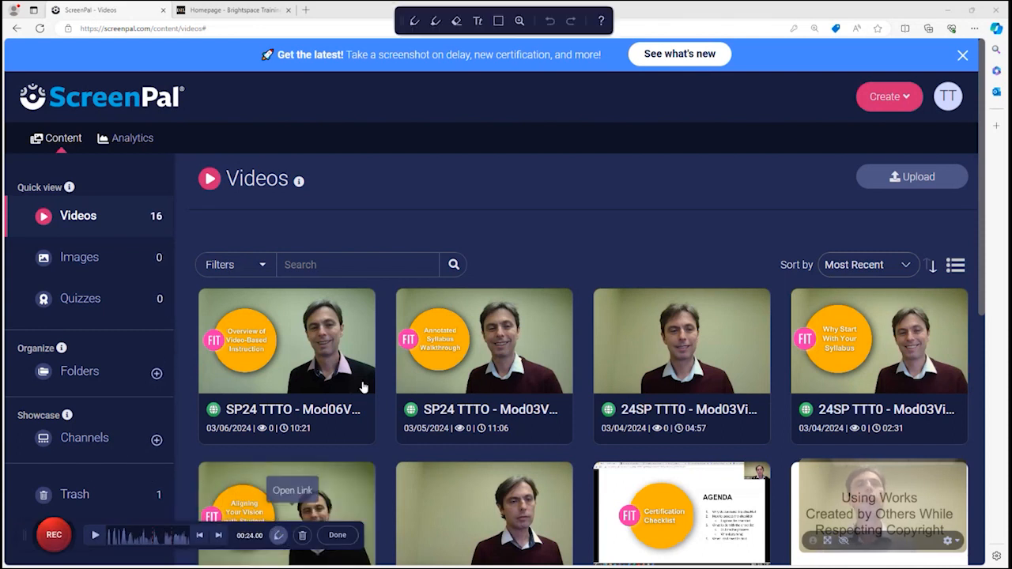
{"action": "left_click", "coordinate": [414, 24]}
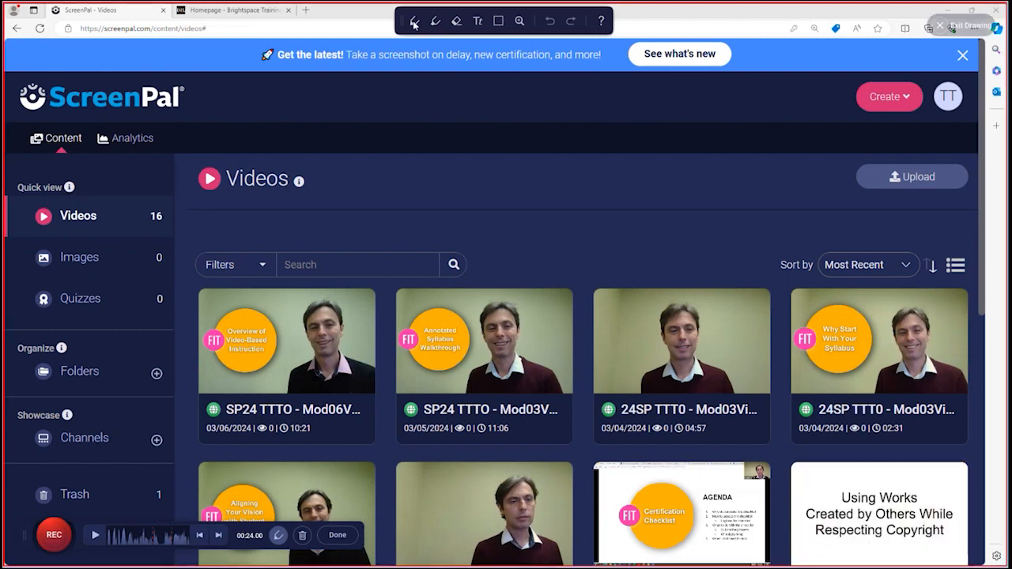
{"action": "mouse_move", "coordinate": [519, 286]}
{"action": "left_mouse_down"}
{"action": "mouse_move", "coordinate": [416, 391]}
{"action": "mouse_move", "coordinate": [560, 278]}
{"action": "mouse_move", "coordinate": [495, 276]}
{"action": "left_mouse_up"}
- Highlight the title of the first video, SP24 TTTO - Mod06V..., and erase the stray highlight beneath it
{"action": "left_click", "coordinate": [435, 21]}
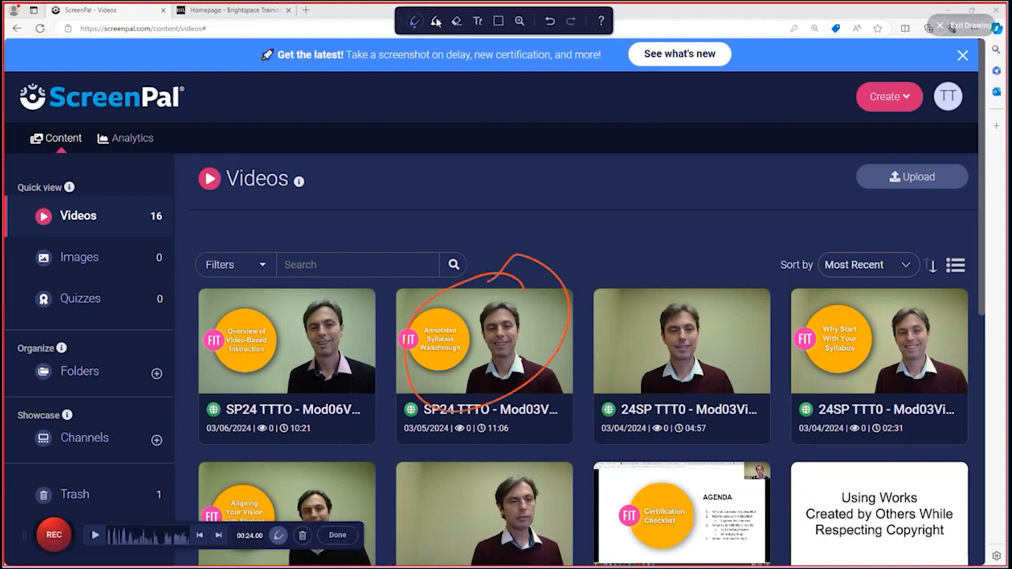
{"action": "left_click_drag", "start_coordinate": [225, 410], "coordinate": [360, 410]}
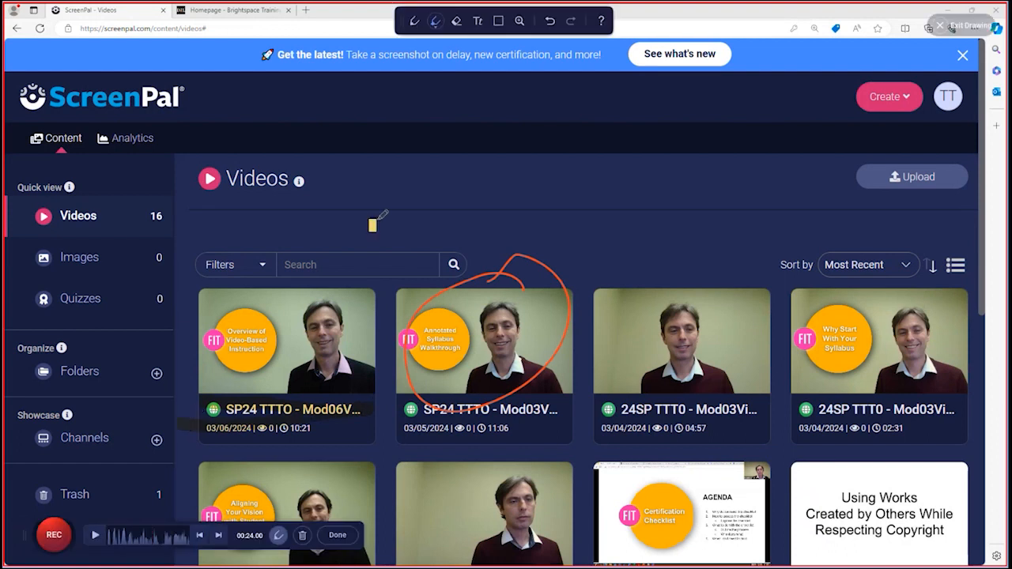
{"action": "left_click", "coordinate": [458, 23]}
{"action": "left_click_drag", "start_coordinate": [163, 430], "coordinate": [334, 425]}
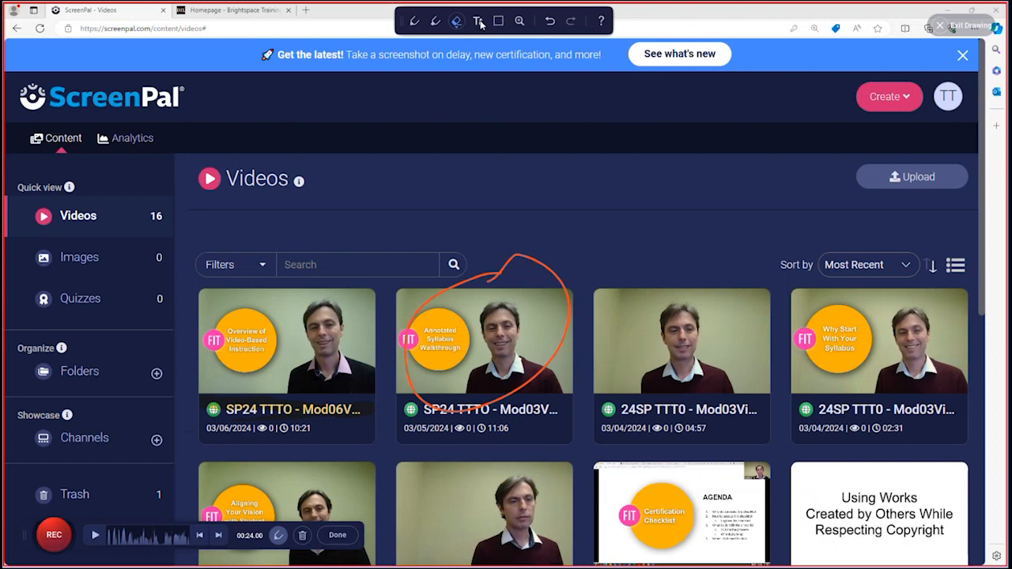
- Add a callout reading "Caption" in the empty area above the video thumbnails and open the text tool's style options
{"action": "left_click", "coordinate": [479, 23]}
{"action": "mouse_move", "coordinate": [541, 162]}
{"action": "left_mouse_down"}
{"action": "mouse_move", "coordinate": [726, 206]}
{"action": "mouse_move", "coordinate": [745, 193]}
{"action": "mouse_move", "coordinate": [554, 273]}
{"action": "mouse_move", "coordinate": [567, 231]}
{"action": "left_mouse_up"}
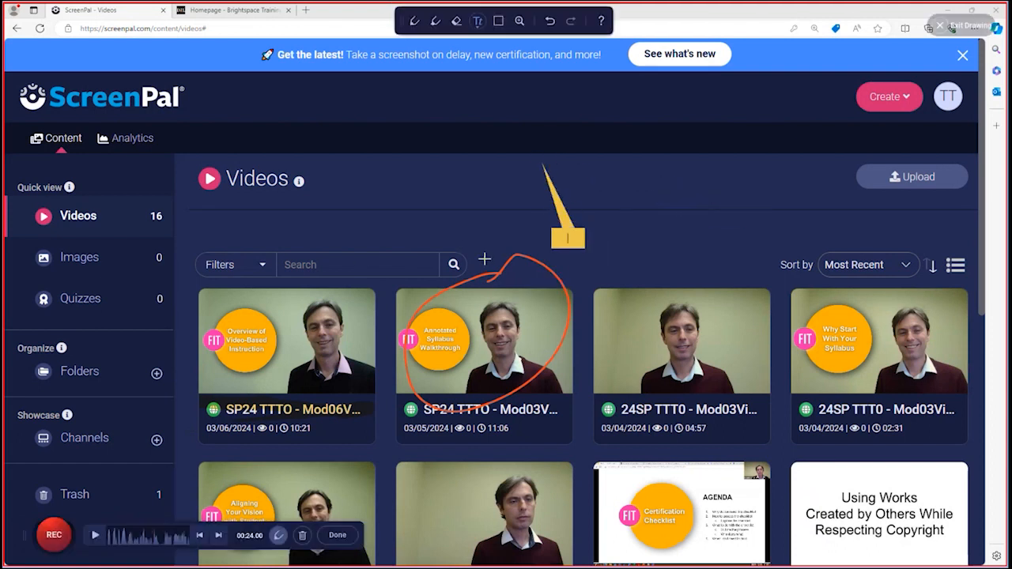
{"action": "type", "text": "tion"}
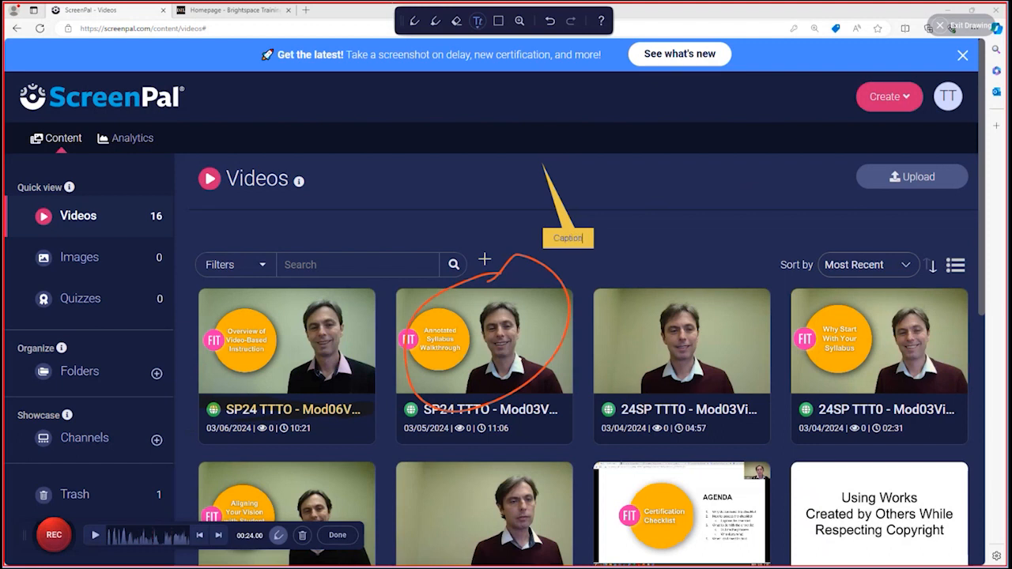
{"action": "left_click", "coordinate": [478, 22]}
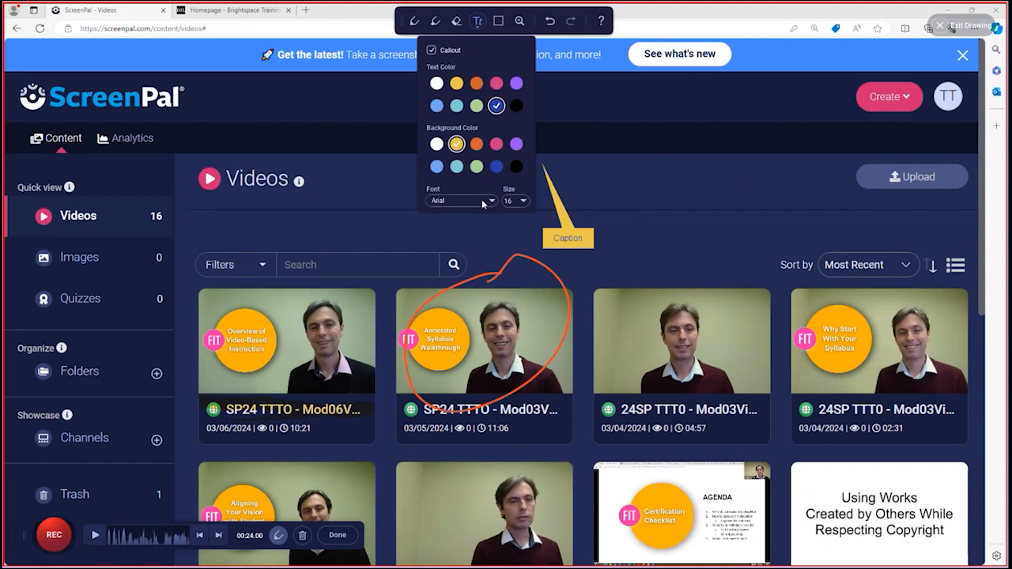
- Resume recording, circle the Overview of Video-Based Instruction thumbnail with the pen, and exit drawing mode
{"action": "left_click", "coordinate": [519, 21]}
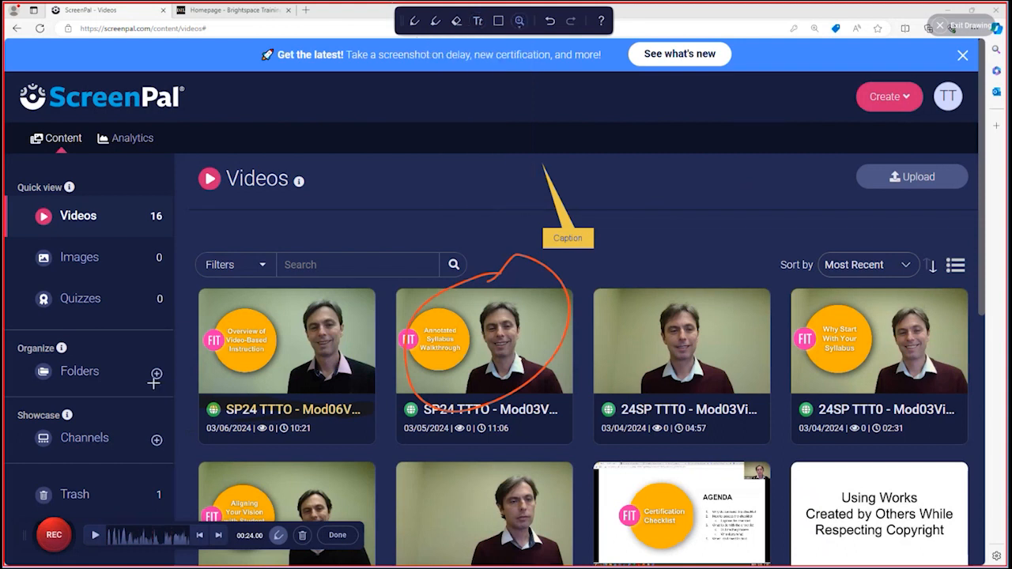
{"action": "left_click", "coordinate": [64, 535]}
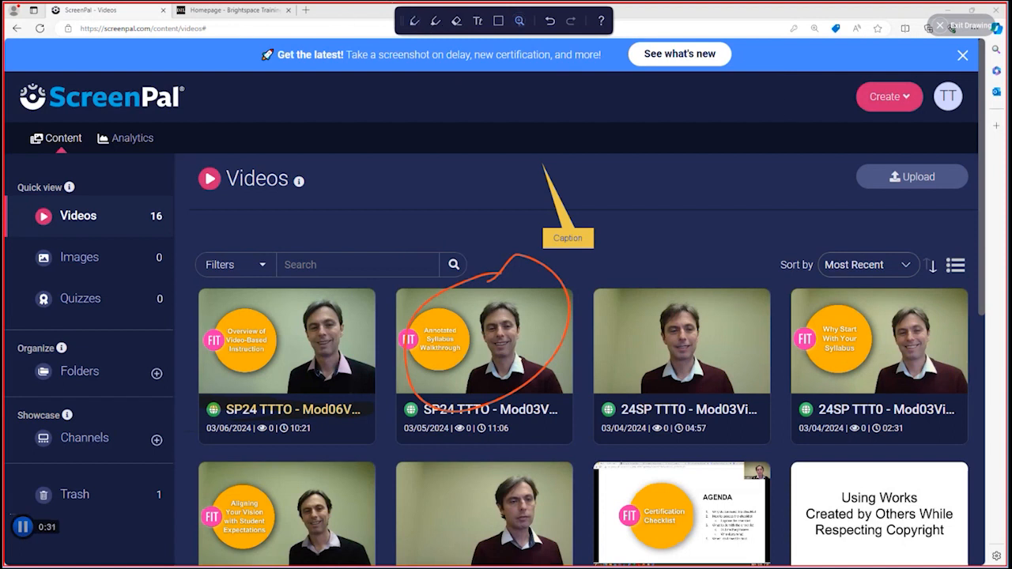
{"action": "mouse_move", "coordinate": [261, 279]}
{"action": "left_mouse_down"}
{"action": "mouse_move", "coordinate": [190, 404]}
{"action": "mouse_move", "coordinate": [290, 273]}
{"action": "left_mouse_up"}
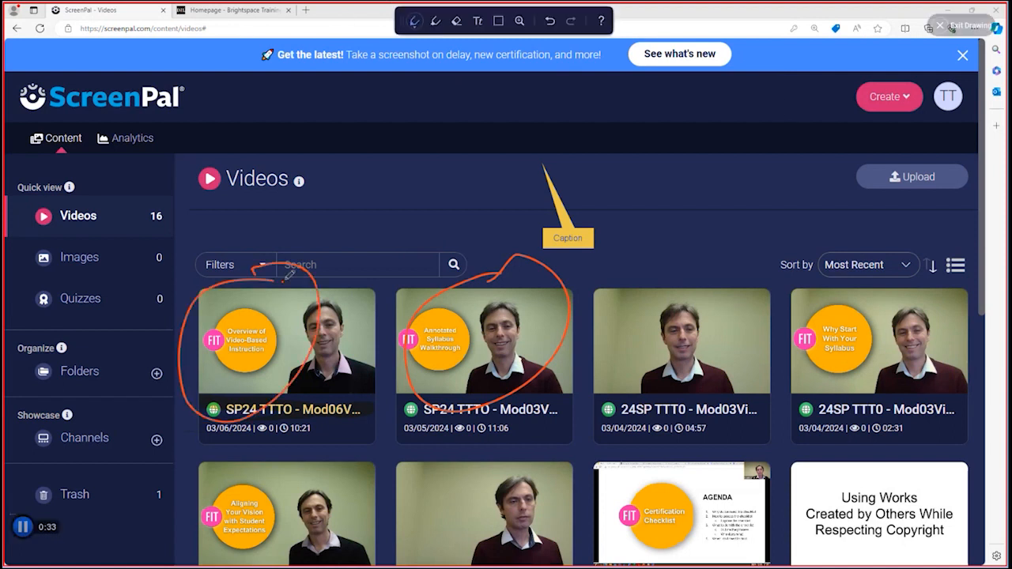
{"action": "left_click", "coordinate": [943, 29]}
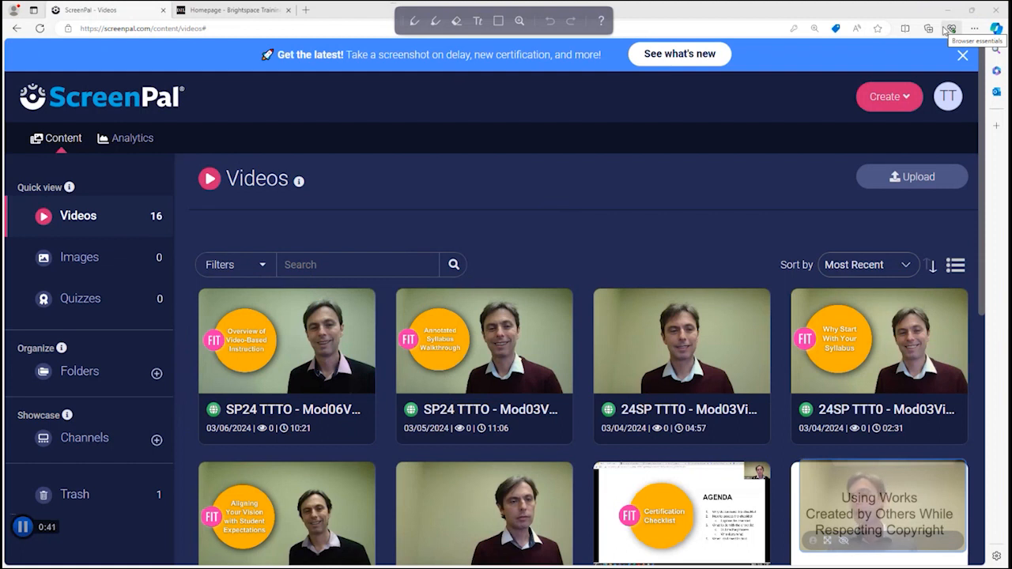
- Zoom the recording in on the first three video thumbnails and the Videos heading, and zoom back out to the full page
{"action": "left_click", "coordinate": [519, 22]}
{"action": "mouse_move", "coordinate": [192, 153]}
{"action": "left_mouse_down"}
{"action": "mouse_move", "coordinate": [330, 231]}
{"action": "mouse_move", "coordinate": [768, 424]}
{"action": "mouse_move", "coordinate": [814, 427]}
{"action": "left_mouse_up"}
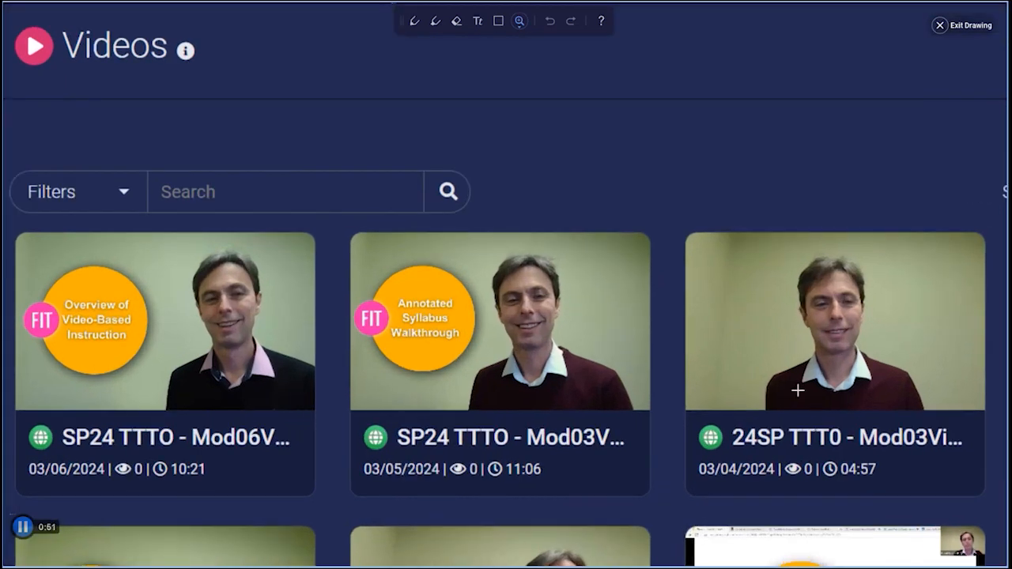
{"action": "left_click", "coordinate": [516, 26]}
{"action": "left_click", "coordinate": [525, 68]}
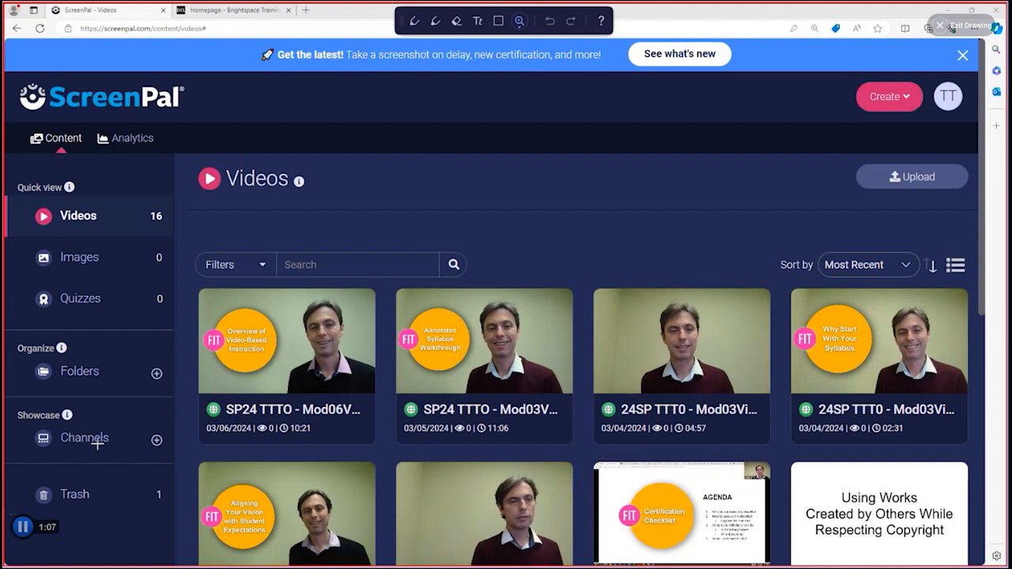
- Finish the recording and open it in the video editor
{"action": "left_click", "coordinate": [23, 528]}
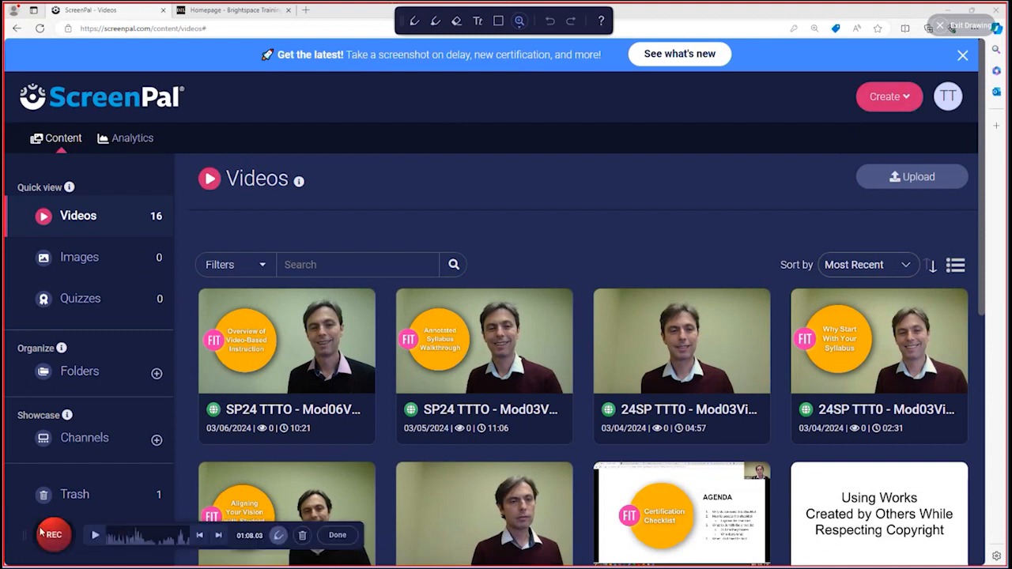
{"action": "left_click", "coordinate": [338, 537]}
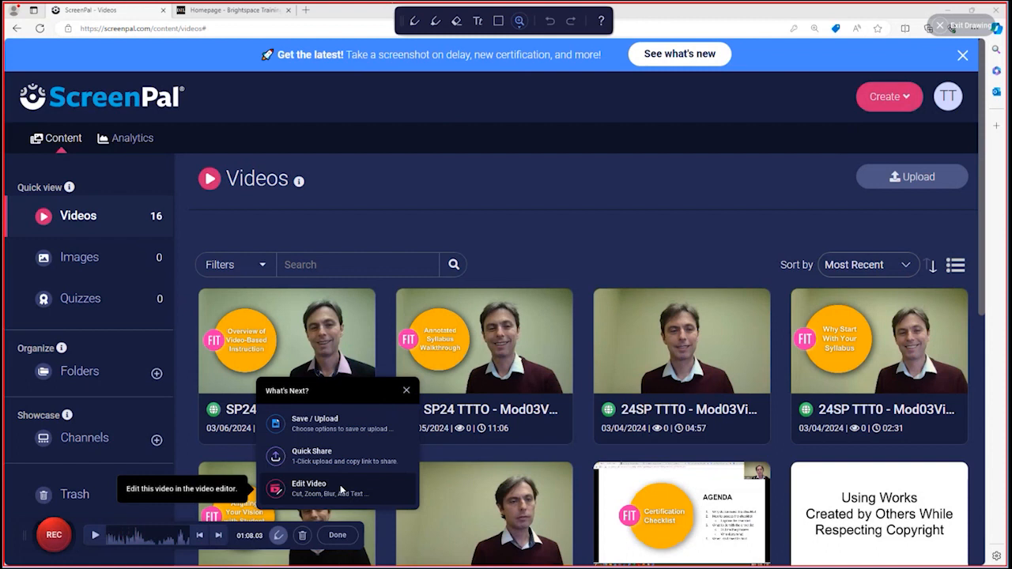
{"action": "left_click", "coordinate": [340, 489]}
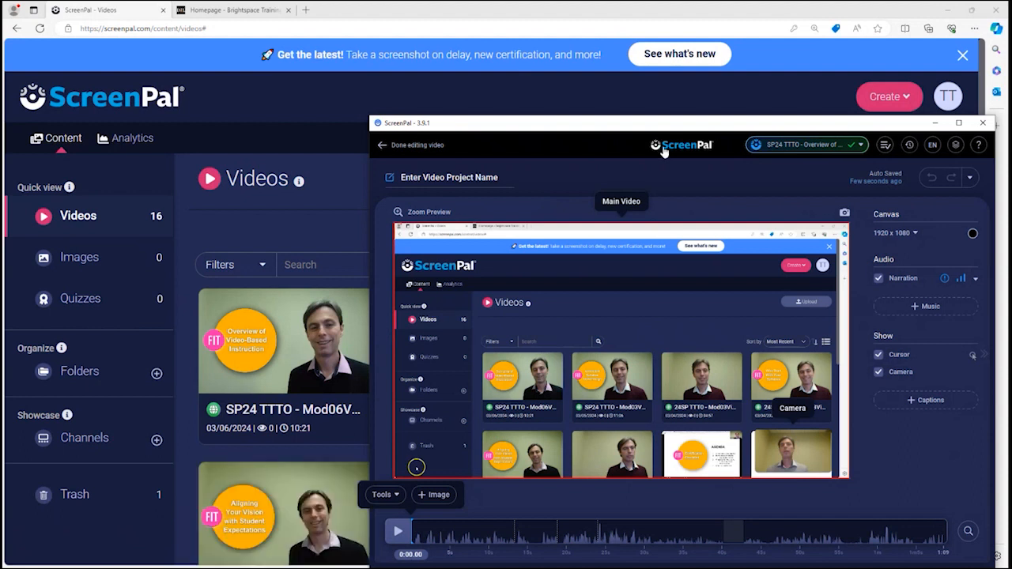
- Move the editor window clear of the screen edge and cut the first 1.80 seconds of the recording
{"action": "left_click_drag", "start_coordinate": [668, 125], "coordinate": [459, 70]}
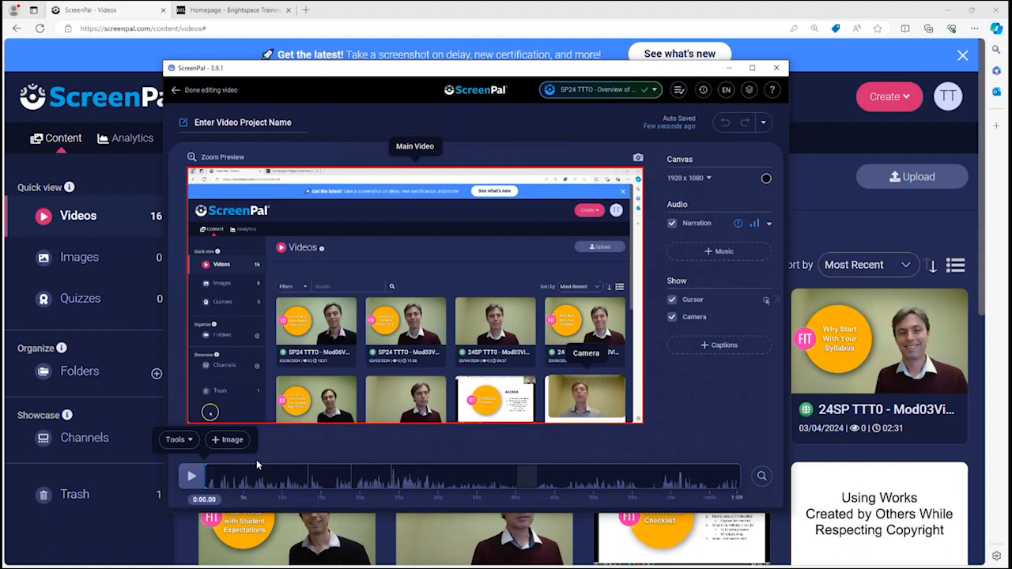
{"action": "left_click", "coordinate": [189, 441]}
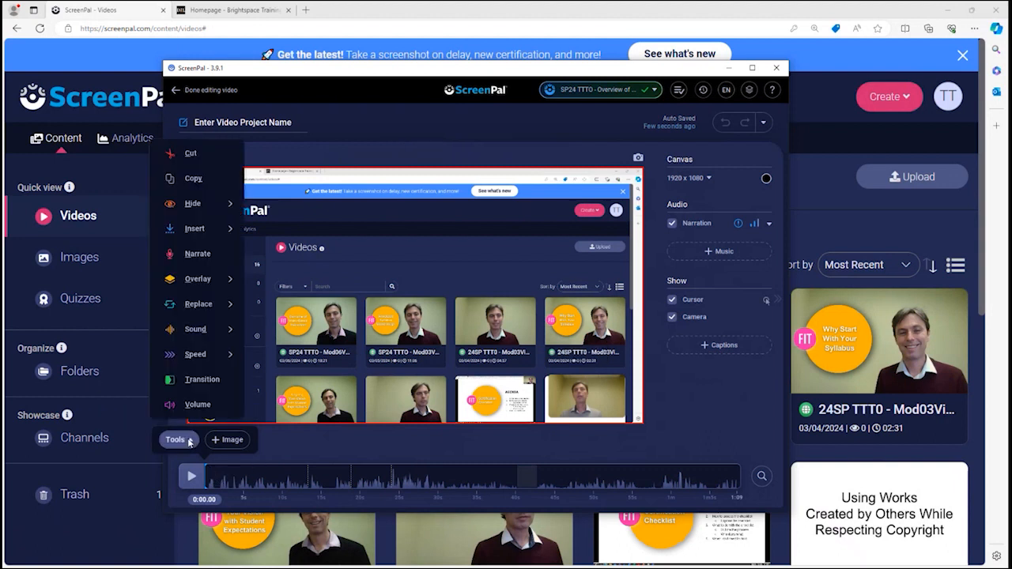
{"action": "left_click", "coordinate": [205, 154]}
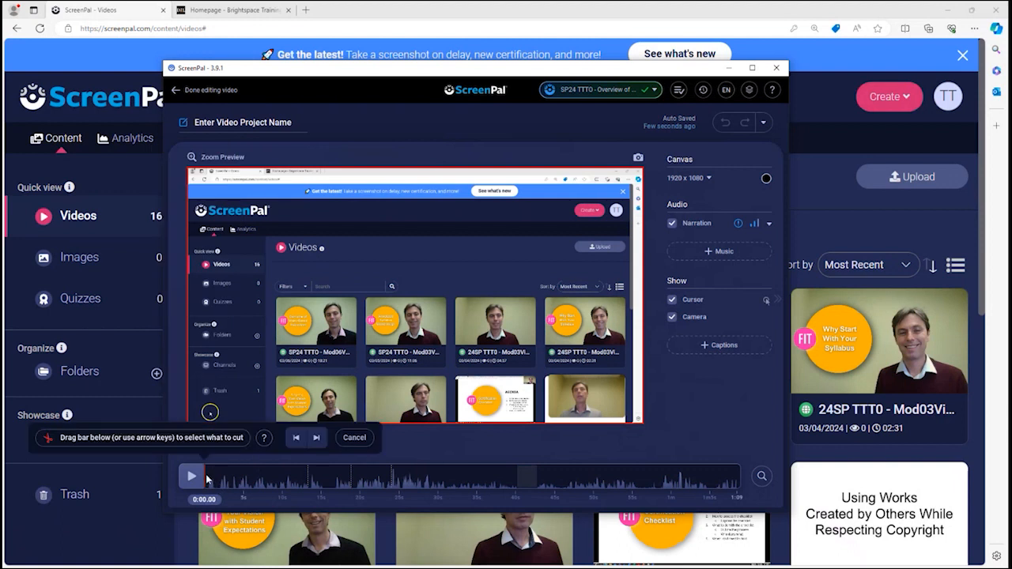
{"action": "left_click_drag", "start_coordinate": [206, 475], "coordinate": [220, 481]}
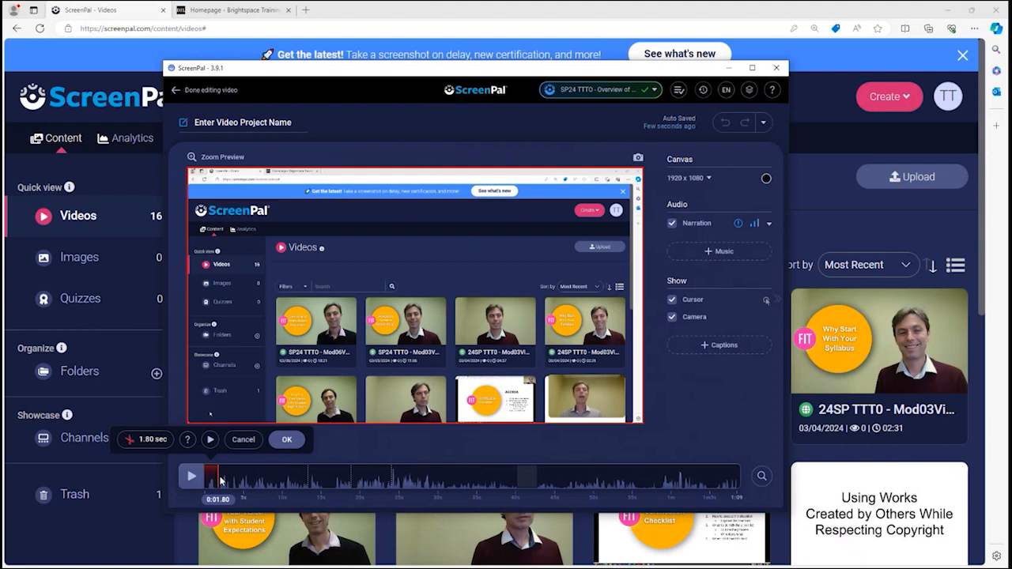
{"action": "left_click", "coordinate": [289, 442]}
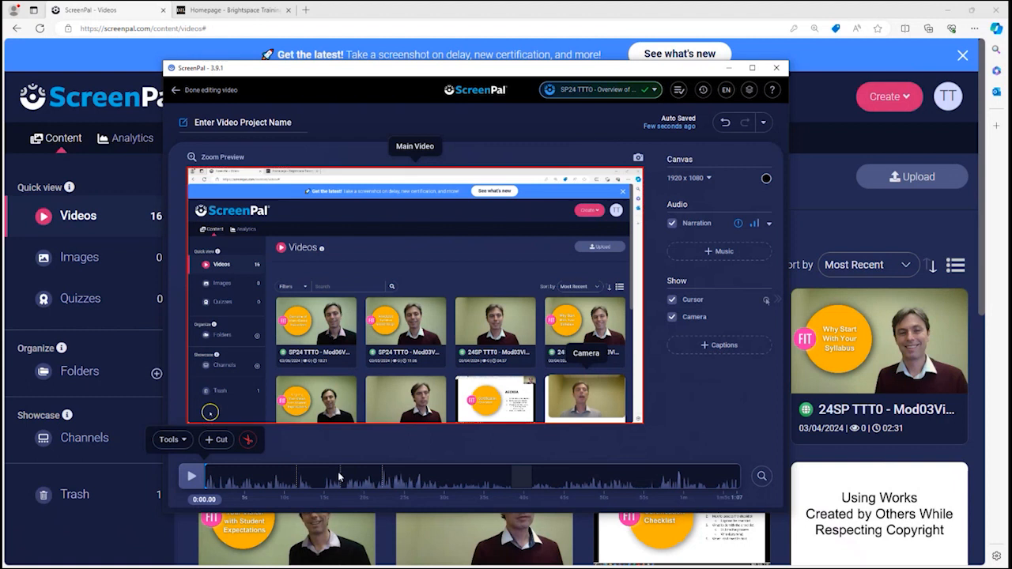
- Cut the 2.44-second paused section starting at 0:38.56 from the video
{"action": "left_click", "coordinate": [512, 477]}
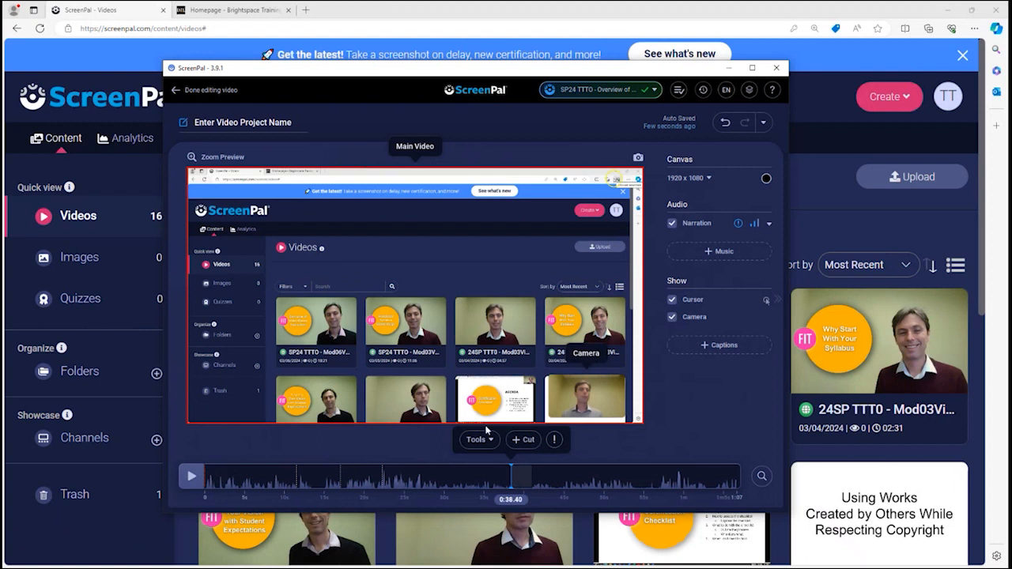
{"action": "left_click", "coordinate": [488, 439]}
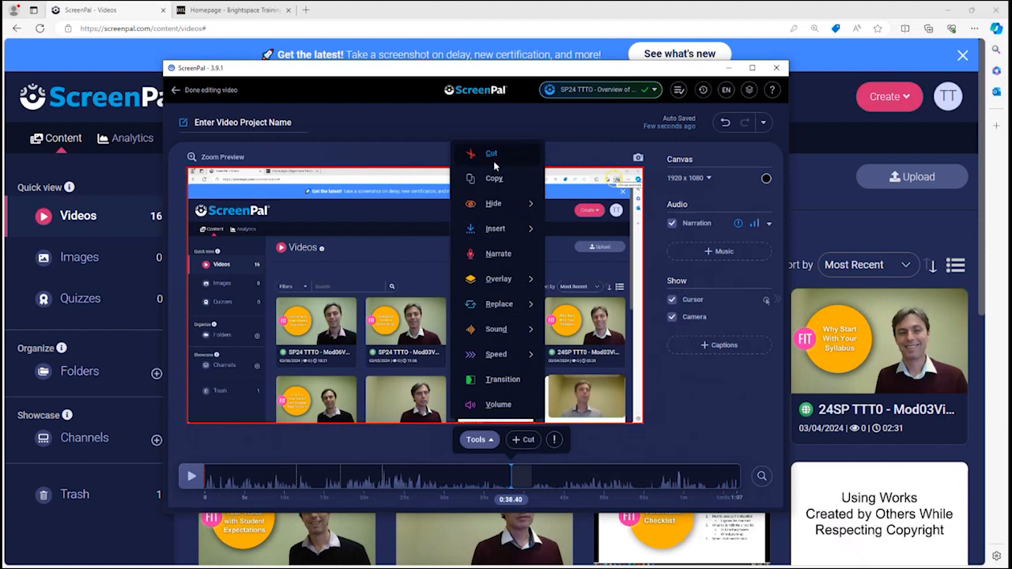
{"action": "left_click", "coordinate": [495, 164]}
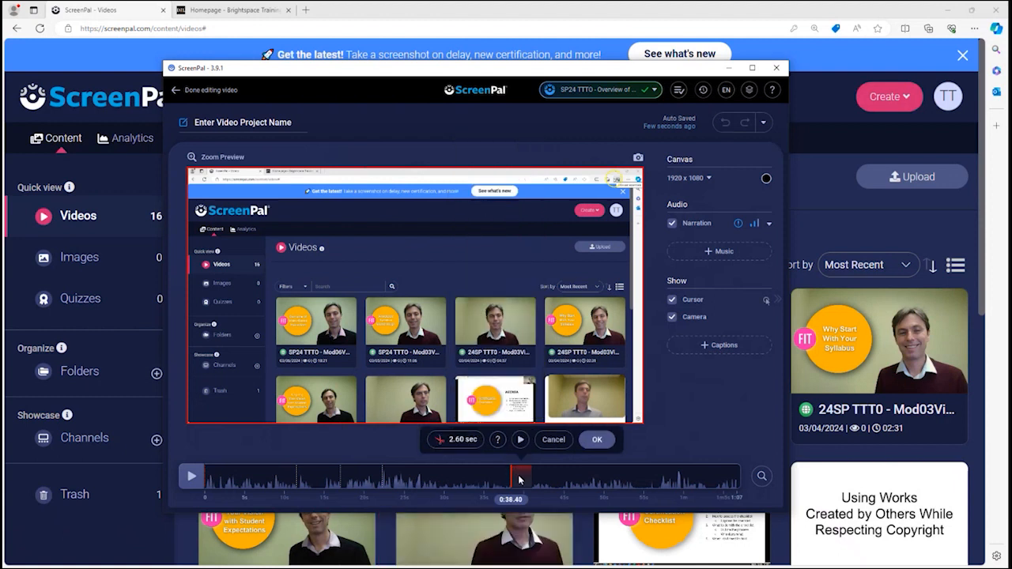
{"action": "mouse_move", "coordinate": [512, 480]}
{"action": "left_mouse_down"}
{"action": "mouse_move", "coordinate": [528, 482]}
{"action": "mouse_move", "coordinate": [512, 480]}
{"action": "left_mouse_up"}
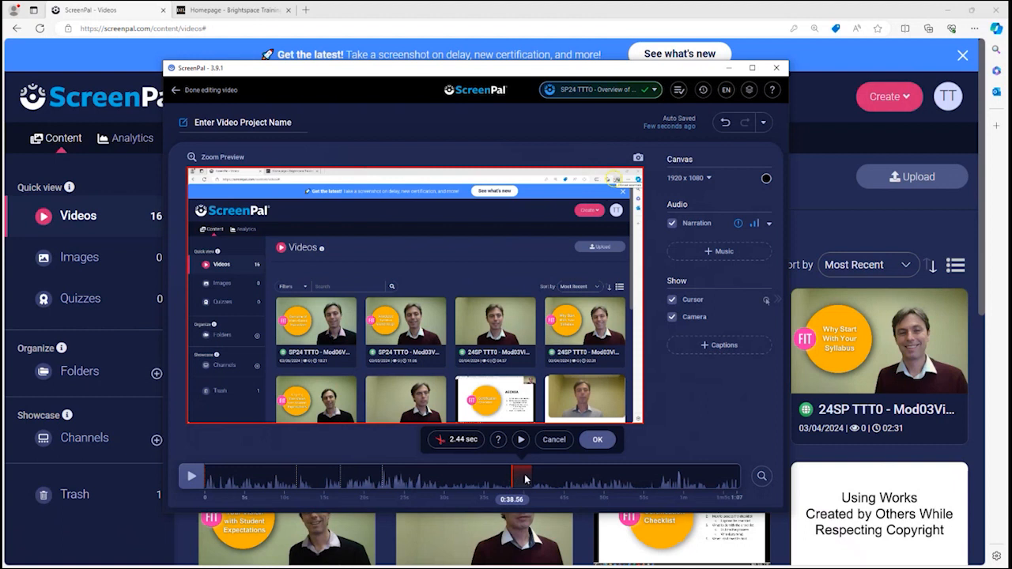
{"action": "left_click", "coordinate": [595, 439]}
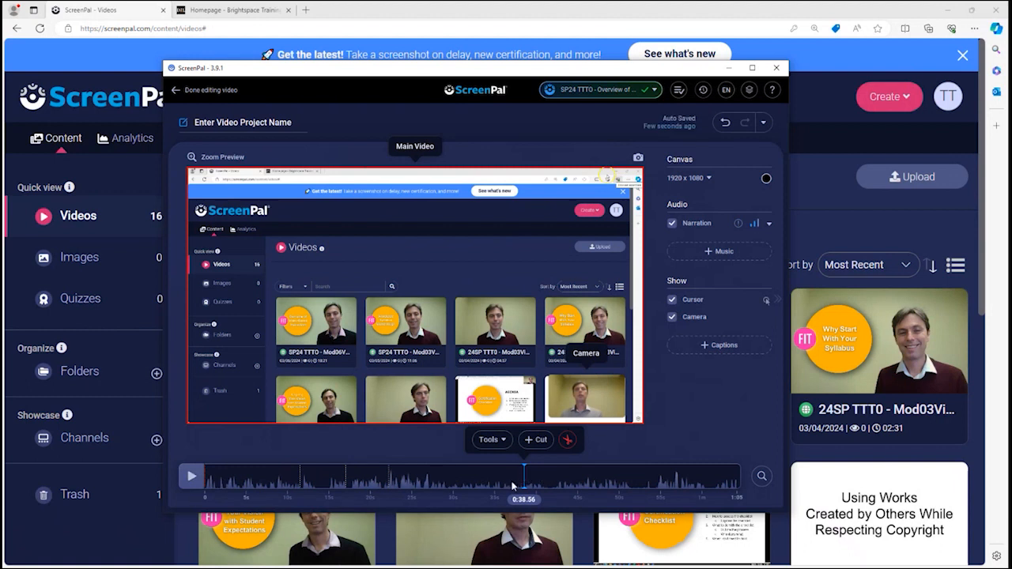
- Cut the end of the video from 1:01.20 onward
{"action": "left_click", "coordinate": [714, 478]}
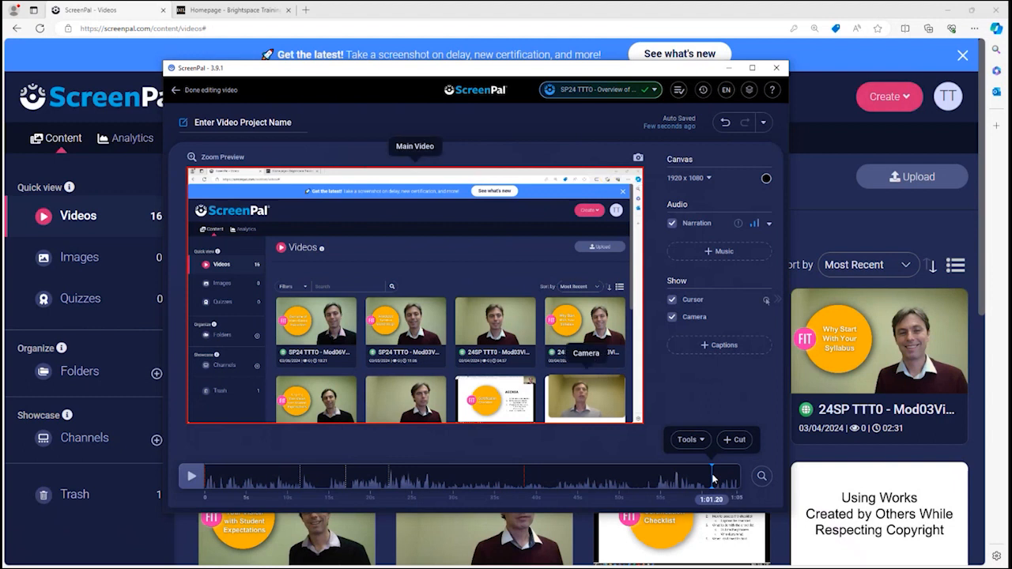
{"action": "left_click", "coordinate": [699, 444]}
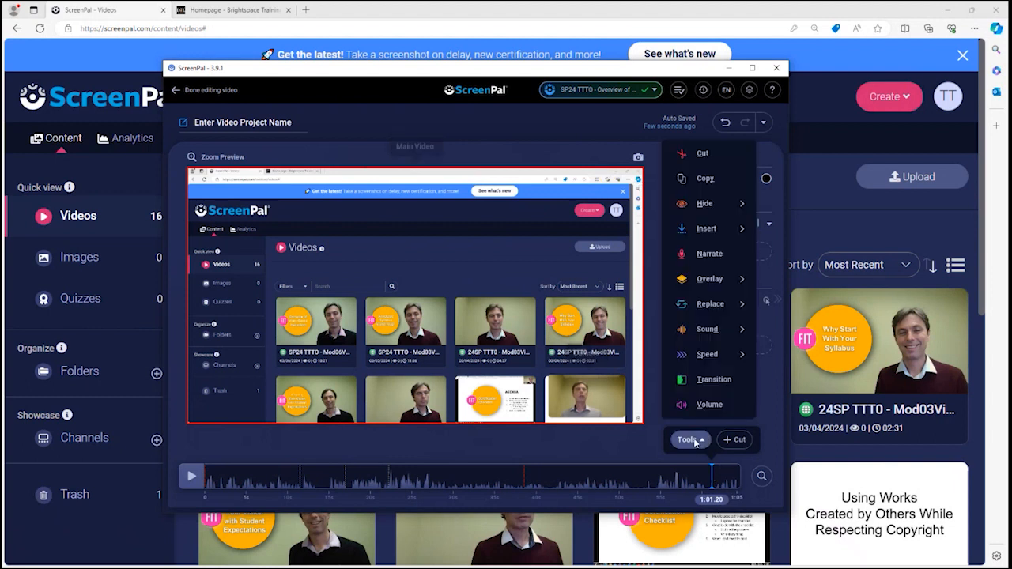
{"action": "left_click", "coordinate": [703, 153]}
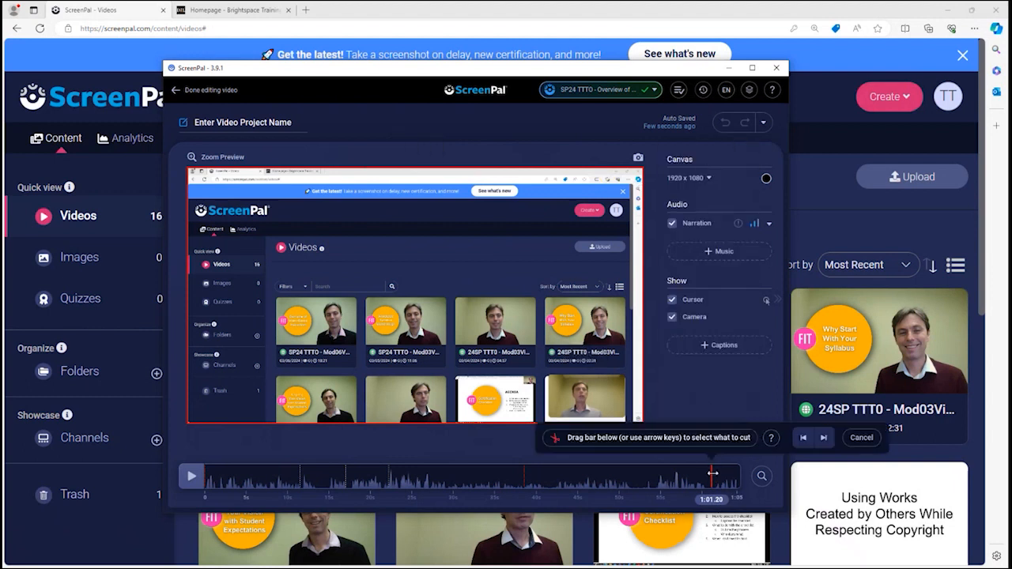
{"action": "left_click", "coordinate": [800, 440]}
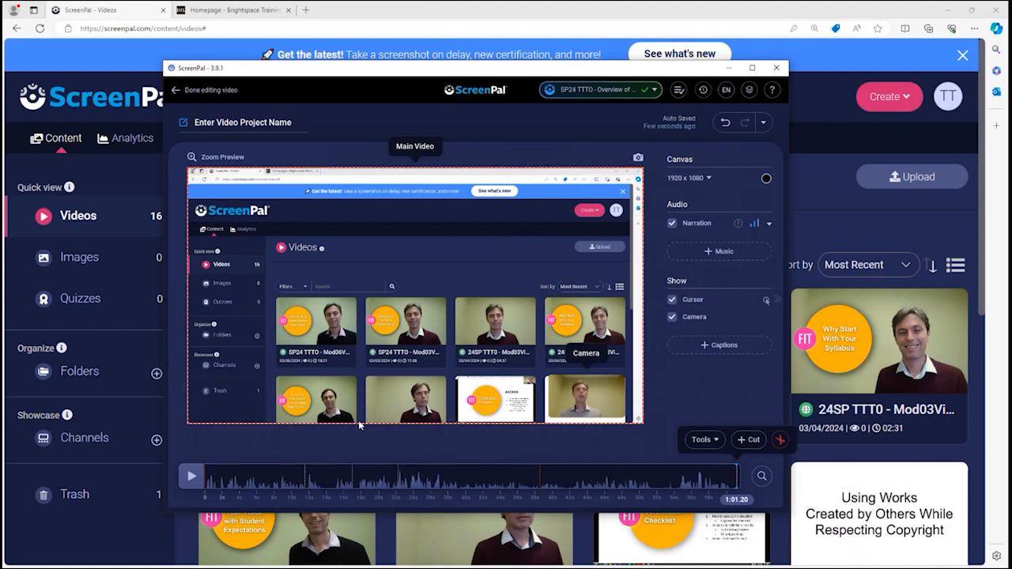
- Overlay the recent fit-logo image for 3.00 seconds from 0:00.00 in the upper-left corner of the video frame
{"action": "left_click", "coordinate": [203, 480]}
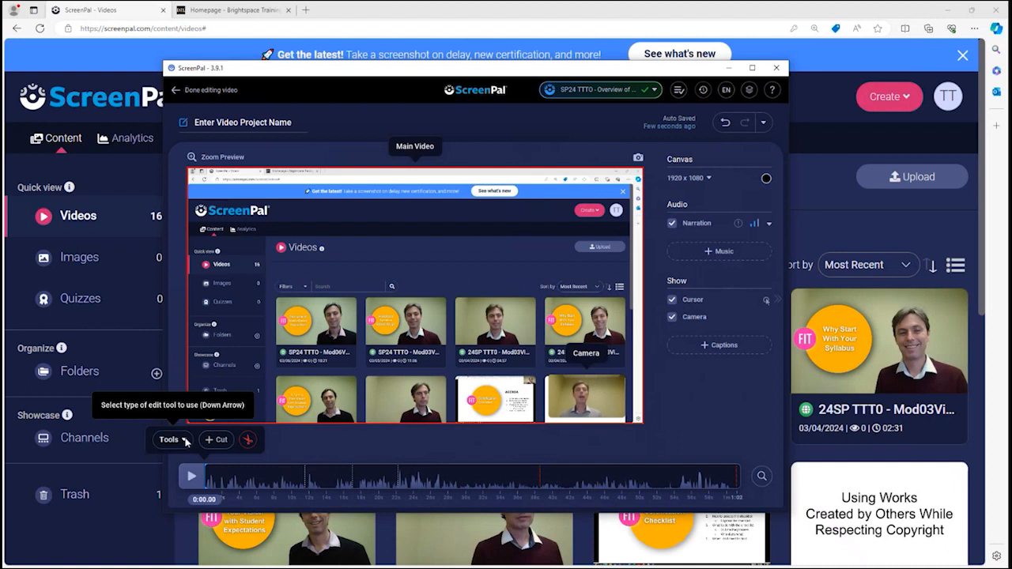
{"action": "left_click", "coordinate": [185, 440]}
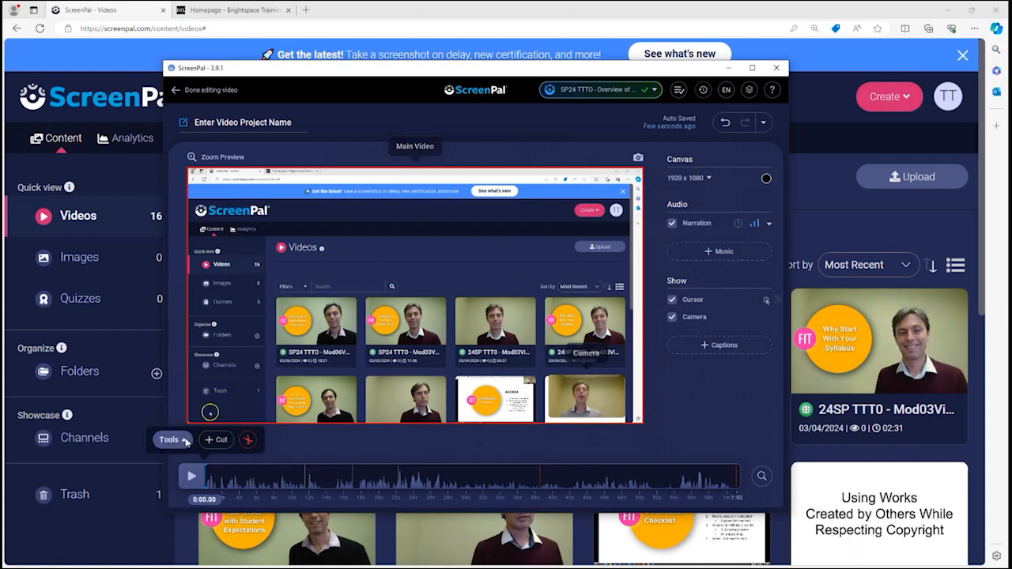
{"action": "mouse_move", "coordinate": [196, 291]}
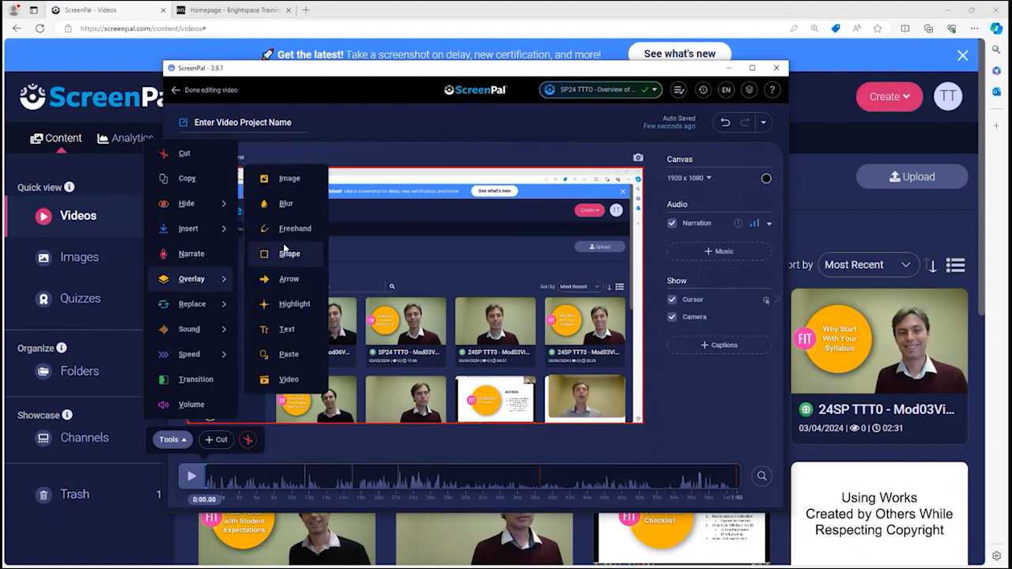
{"action": "left_click", "coordinate": [312, 184]}
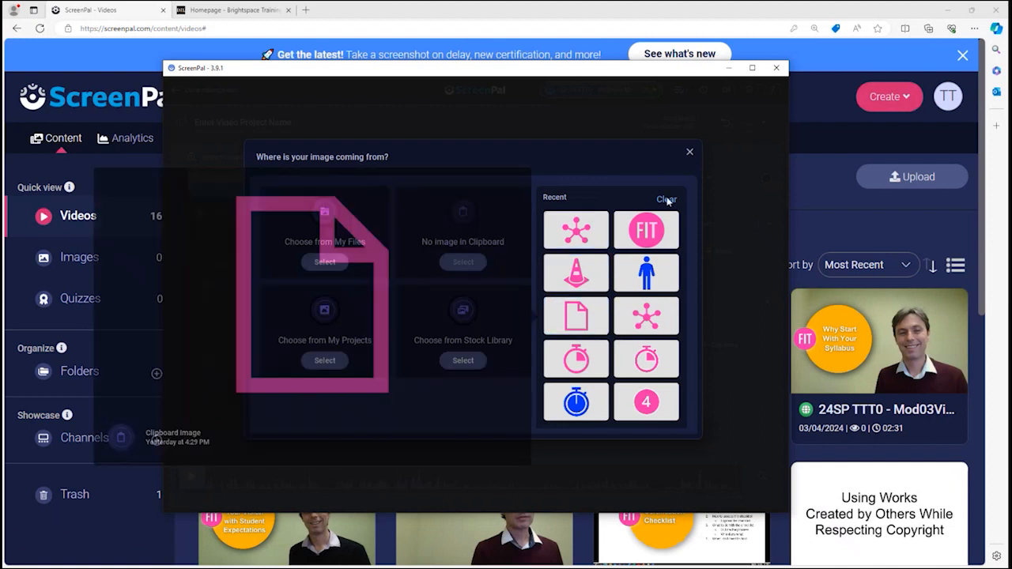
{"action": "mouse_move", "coordinate": [644, 228]}
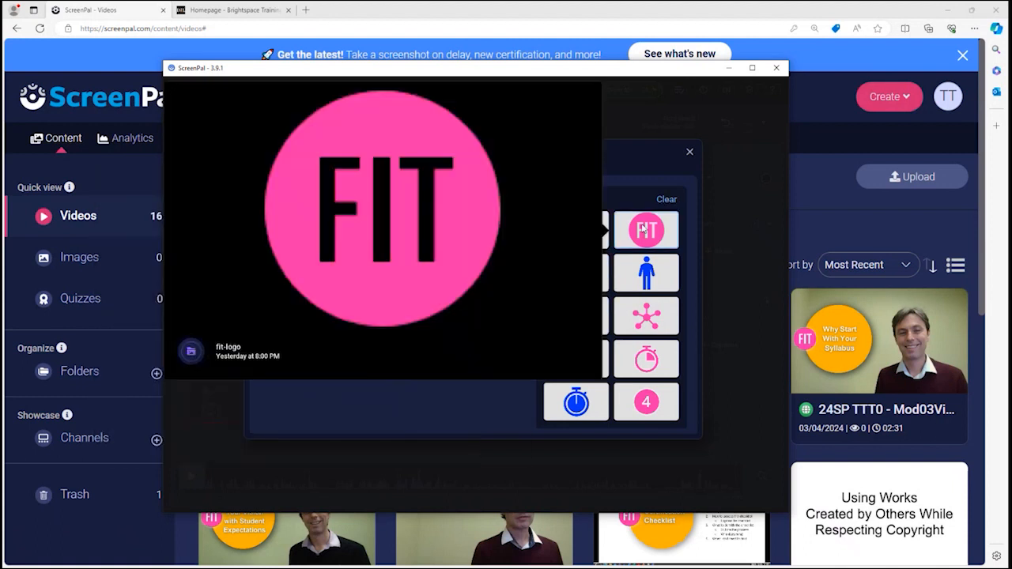
{"action": "left_click", "coordinate": [644, 228]}
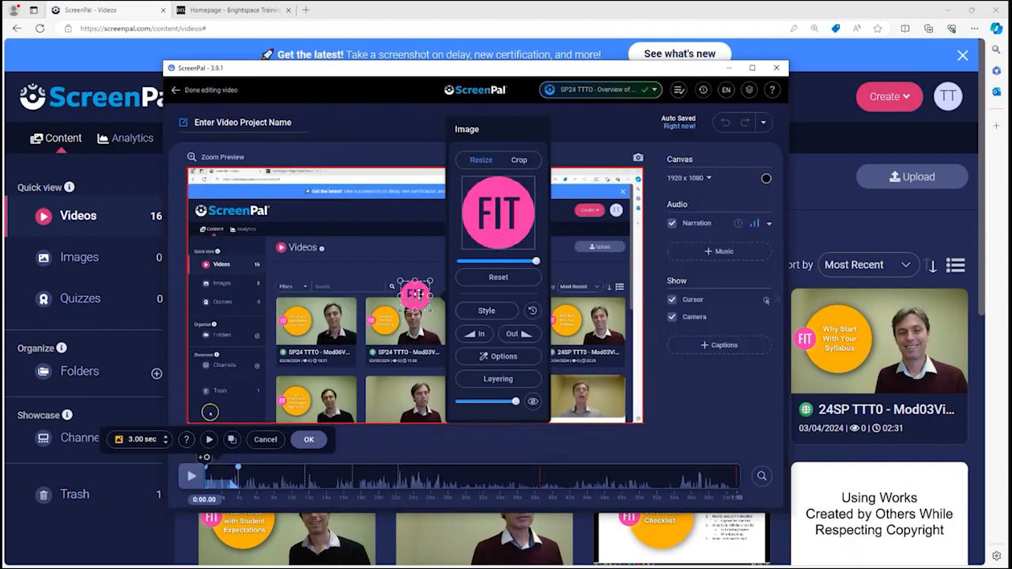
{"action": "left_click_drag", "start_coordinate": [281, 247], "coordinate": [215, 191]}
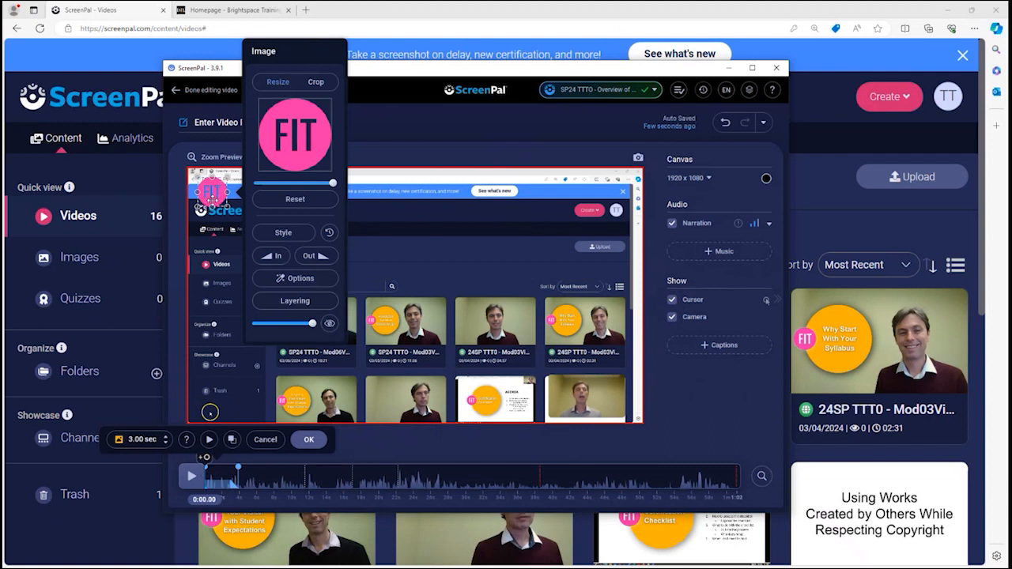
{"action": "left_click", "coordinate": [248, 478]}
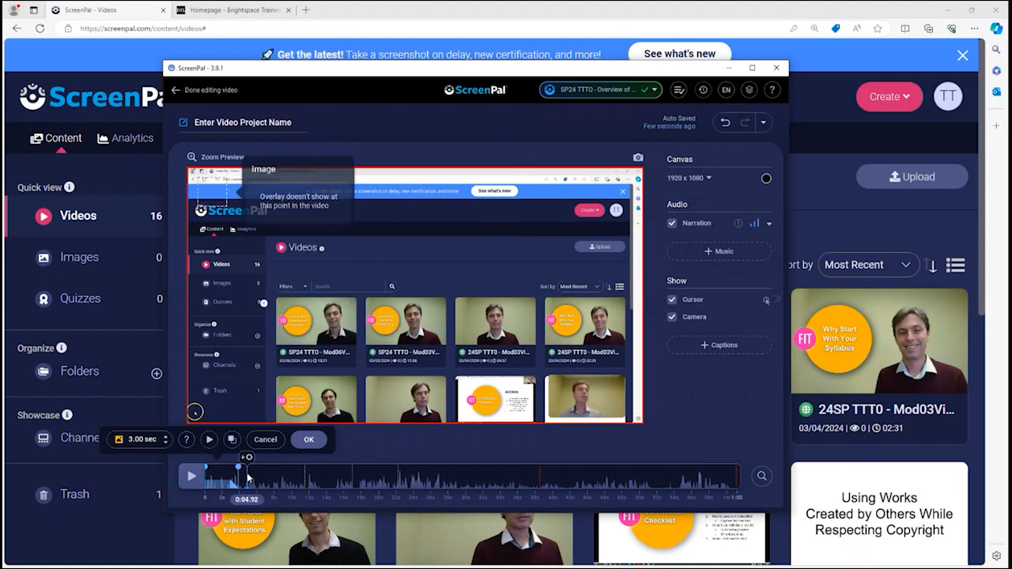
{"action": "left_click", "coordinate": [203, 484]}
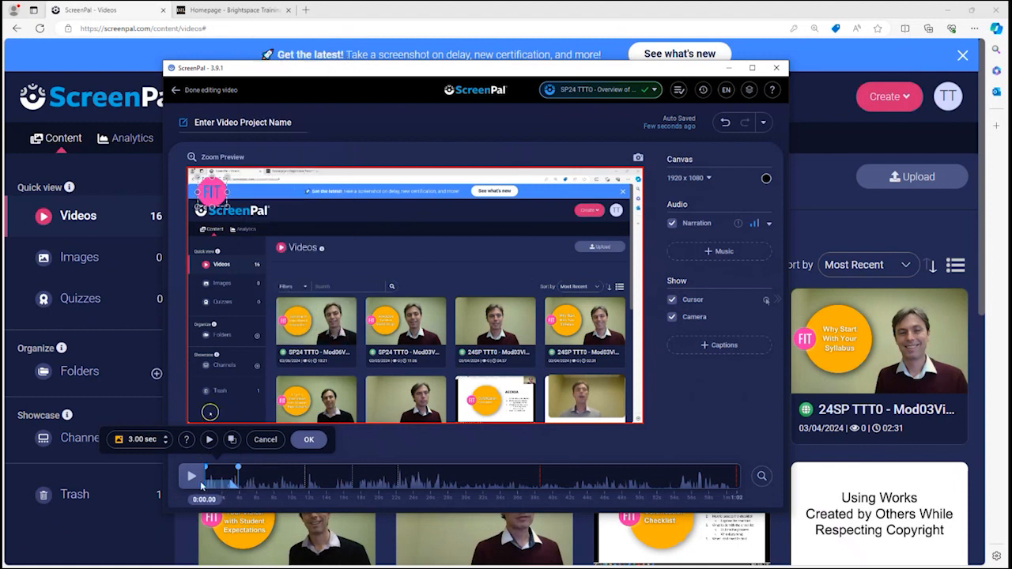
{"action": "left_click", "coordinate": [299, 440]}
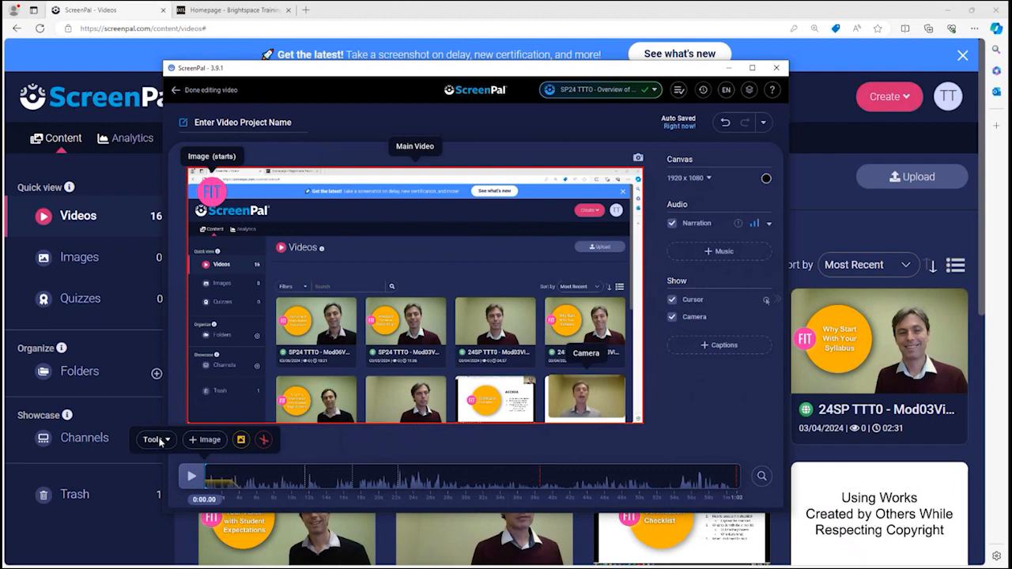
- Overlay a white circle over the FIT logo for 3.00 seconds from the start and layer the shape beneath the image
{"action": "left_click", "coordinate": [158, 440]}
{"action": "mouse_move", "coordinate": [188, 281]}
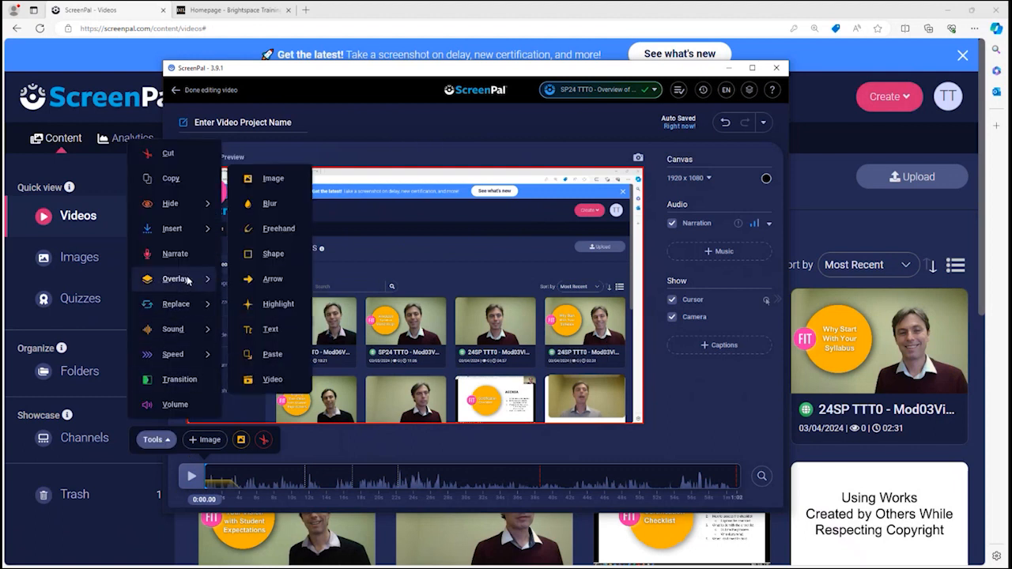
{"action": "left_click", "coordinate": [263, 256]}
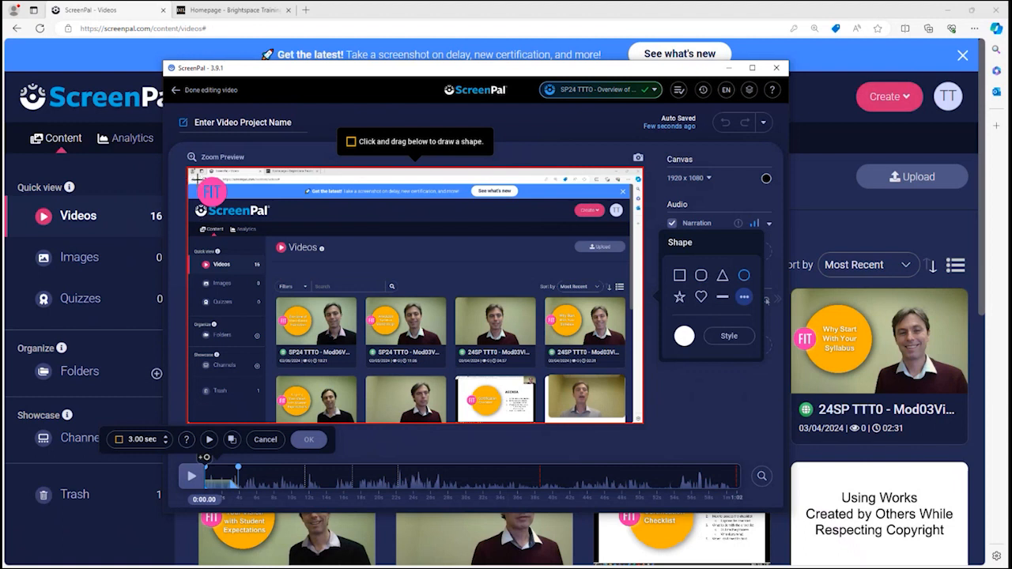
{"action": "mouse_move", "coordinate": [197, 180]}
{"action": "left_mouse_down"}
{"action": "mouse_move", "coordinate": [238, 207]}
{"action": "mouse_move", "coordinate": [210, 193]}
{"action": "left_mouse_up"}
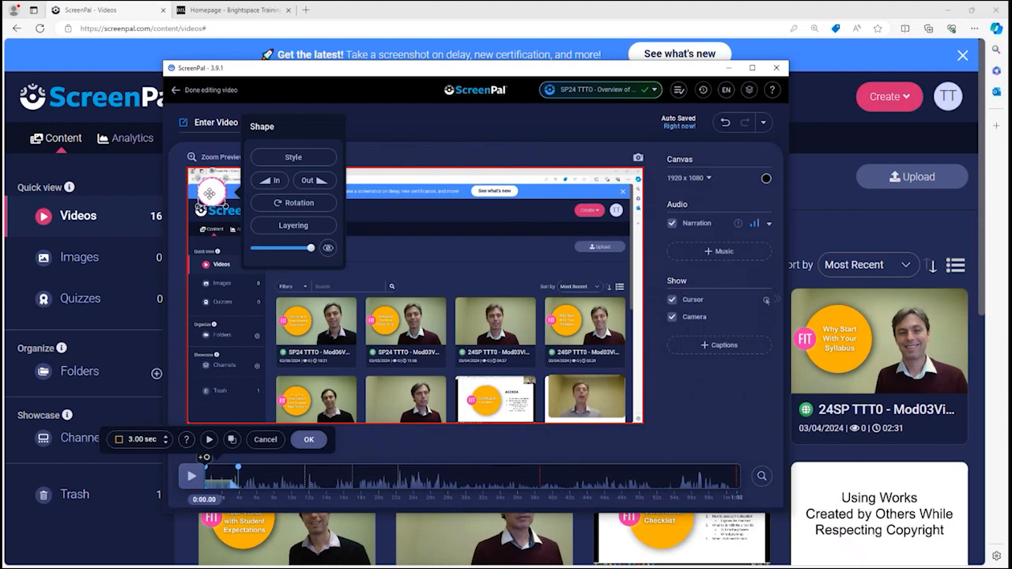
{"action": "left_click", "coordinate": [294, 225]}
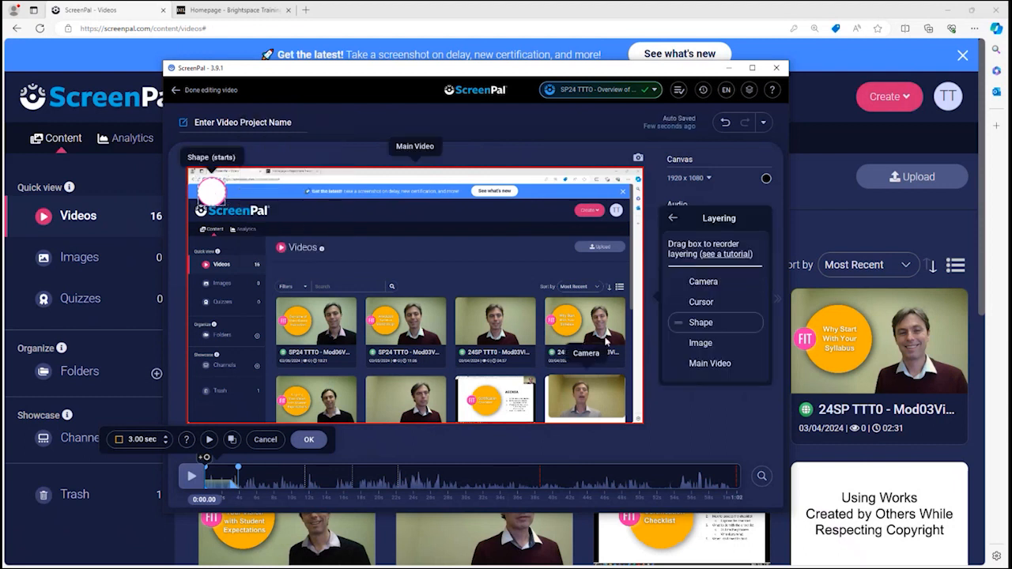
{"action": "left_click_drag", "start_coordinate": [672, 322], "coordinate": [677, 345]}
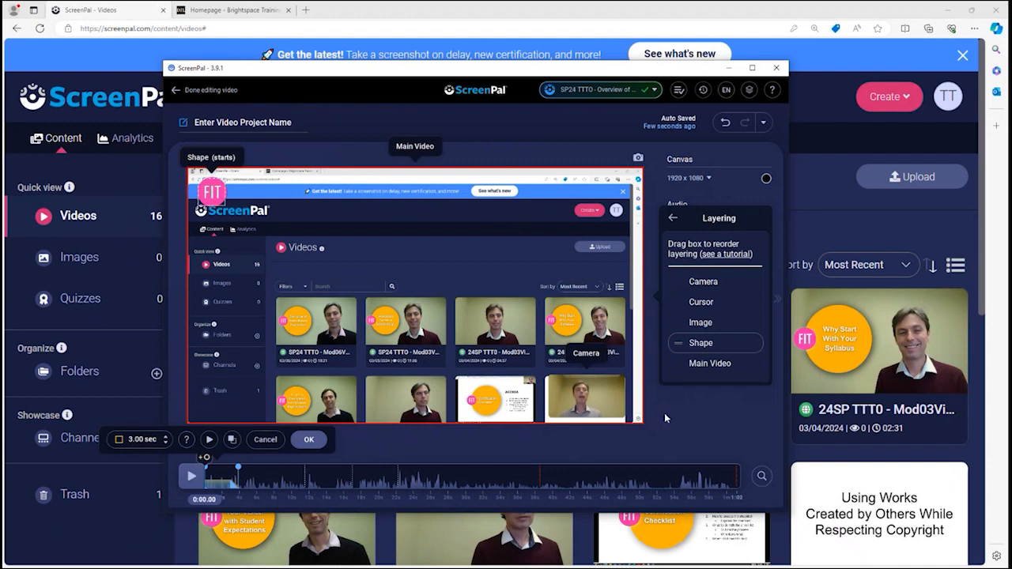
{"action": "left_click", "coordinate": [308, 441]}
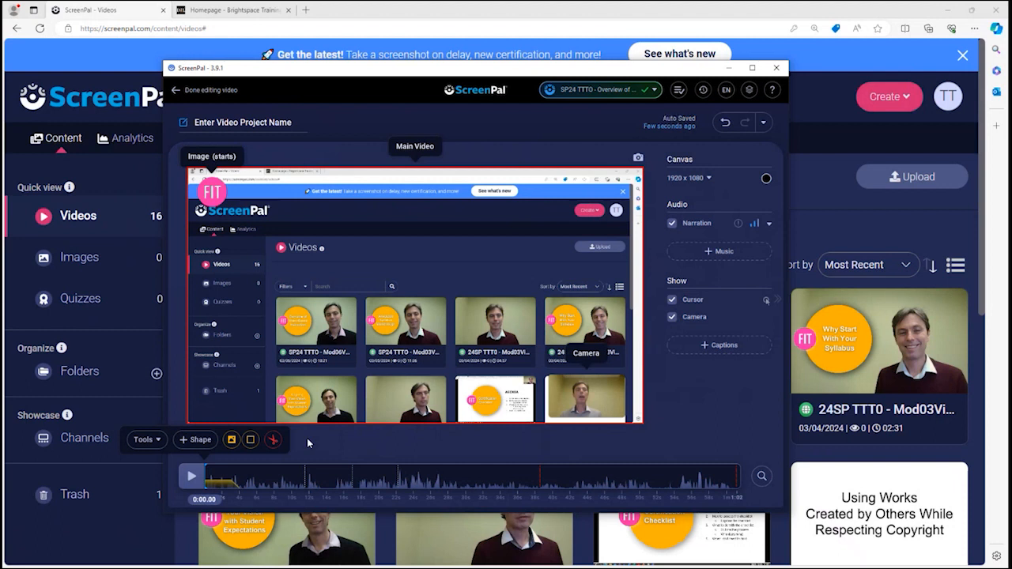
- Overlay the text "My Video" for 3.00 seconds from 0:00.00 beside the FIT logo
{"action": "left_click", "coordinate": [155, 443]}
{"action": "mouse_move", "coordinate": [182, 285]}
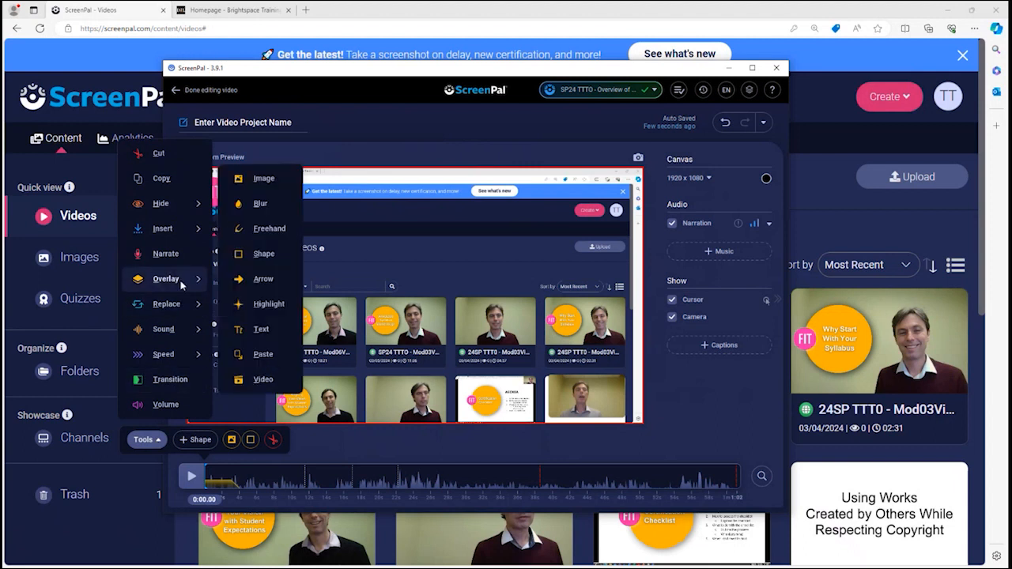
{"action": "left_click", "coordinate": [261, 330]}
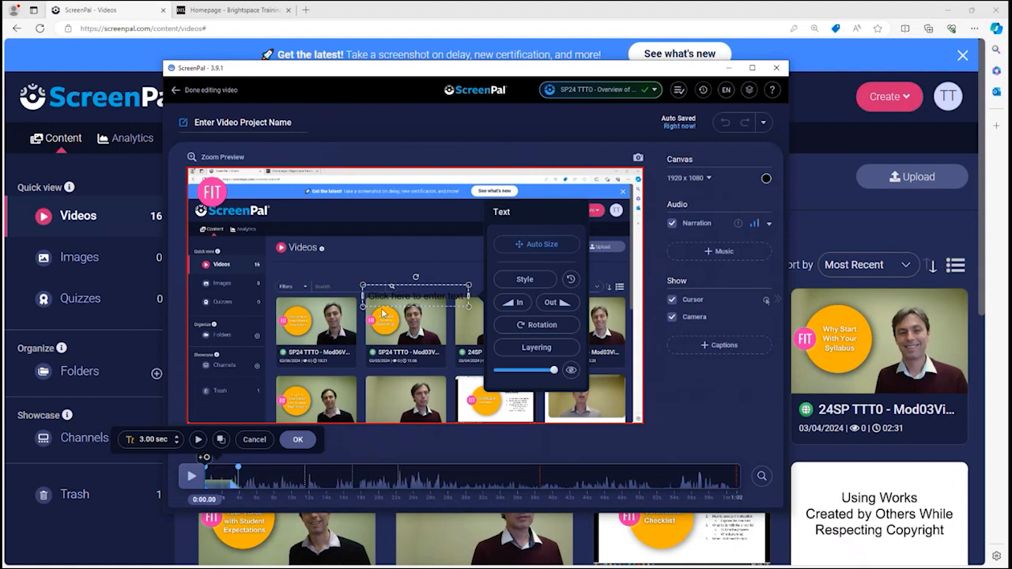
{"action": "left_click_drag", "start_coordinate": [445, 285], "coordinate": [313, 183]}
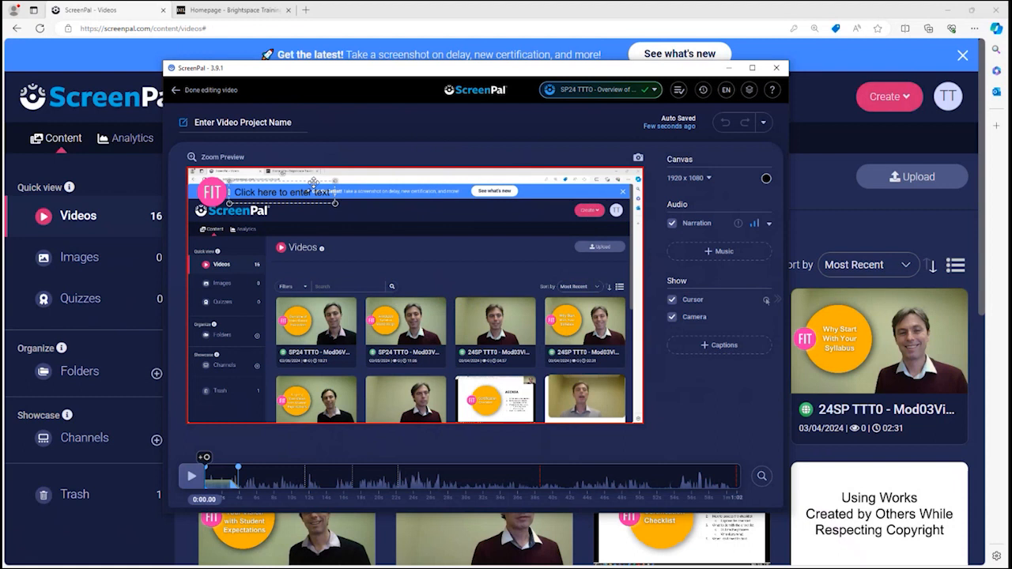
{"action": "left_click", "coordinate": [313, 183]}
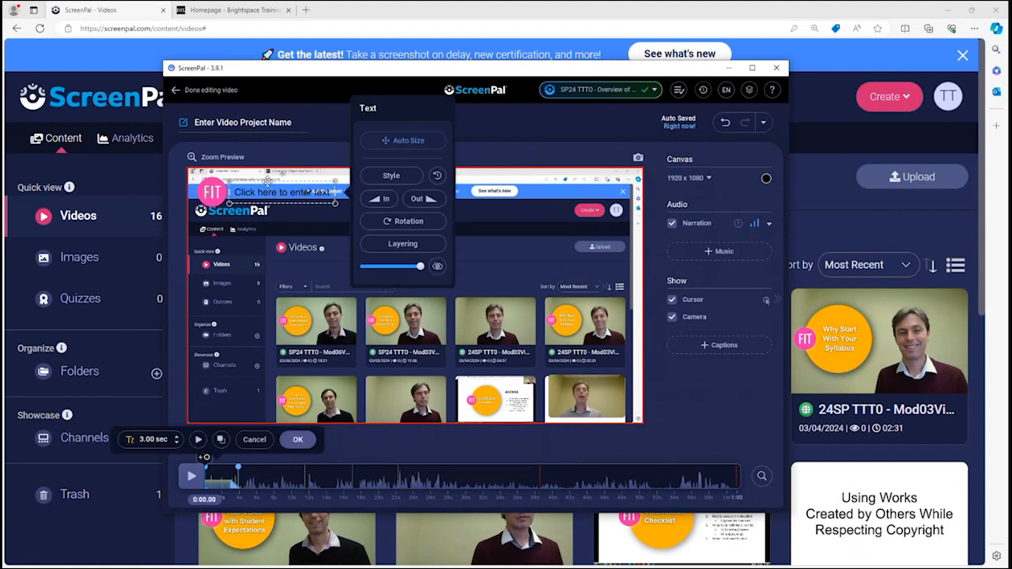
{"action": "left_click", "coordinate": [267, 193]}
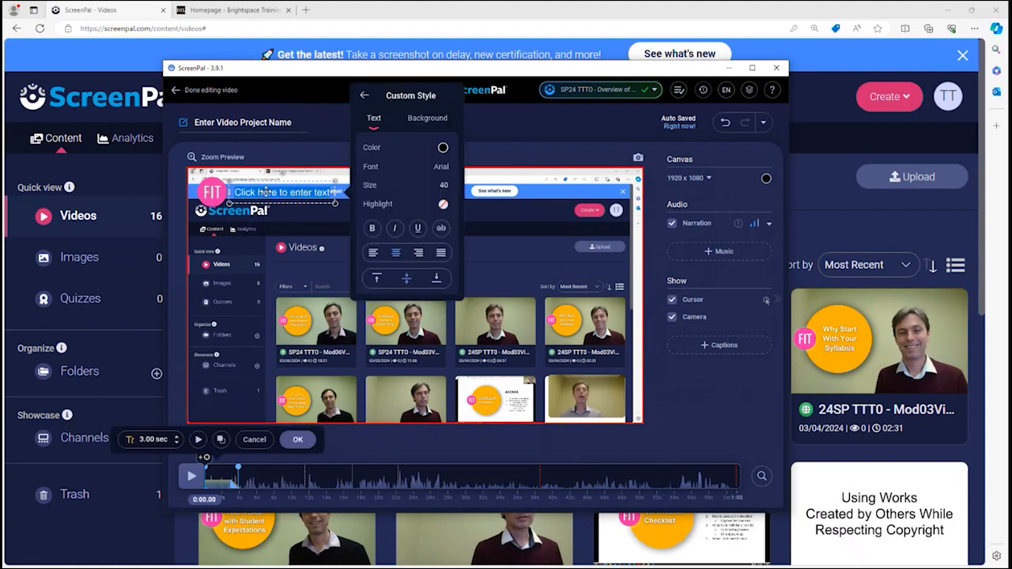
{"action": "type", "text": "My"}
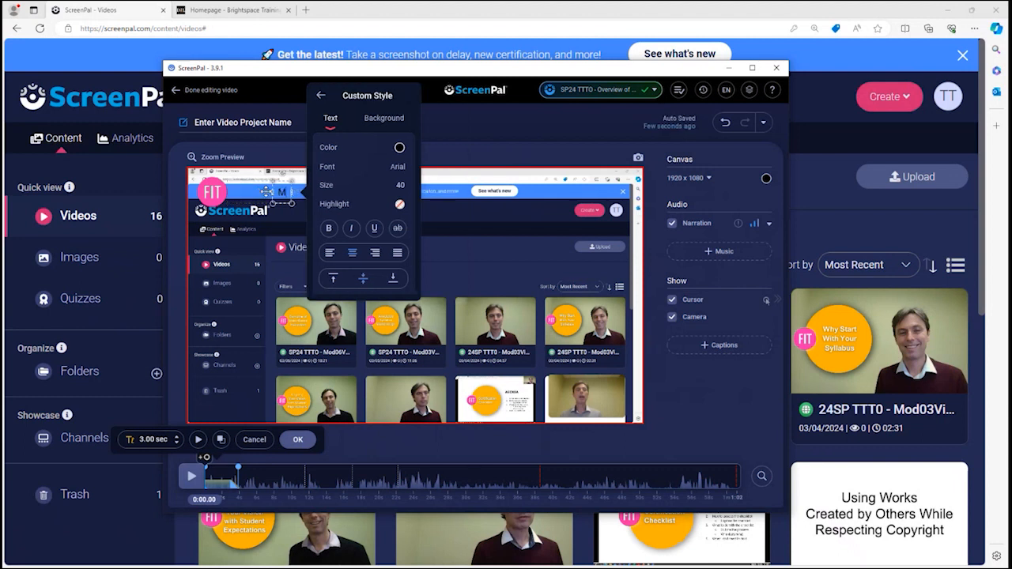
{"action": "type", "text": " Video"}
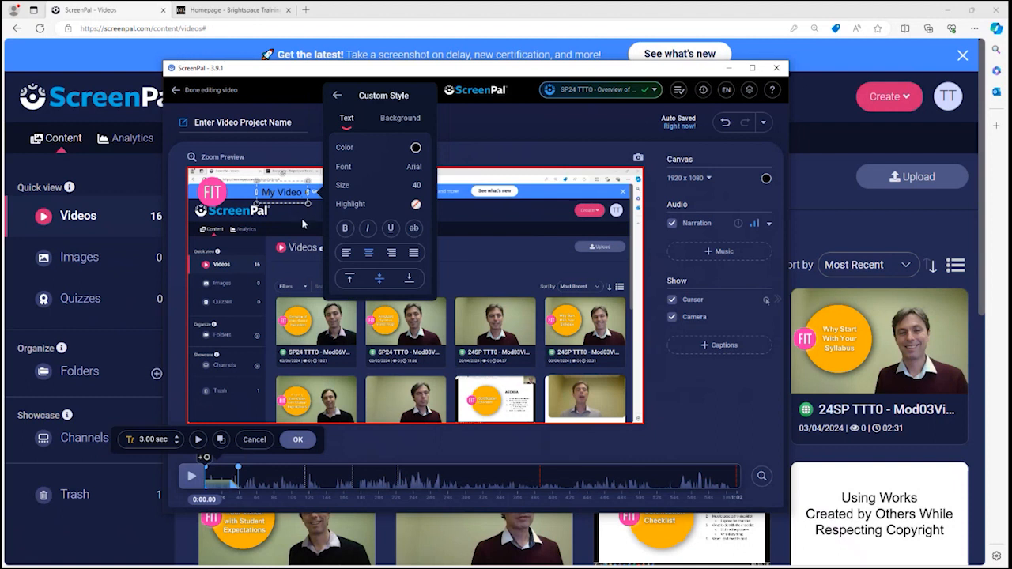
- Make the "My Video" overlay text bold and white
{"action": "left_click", "coordinate": [346, 229]}
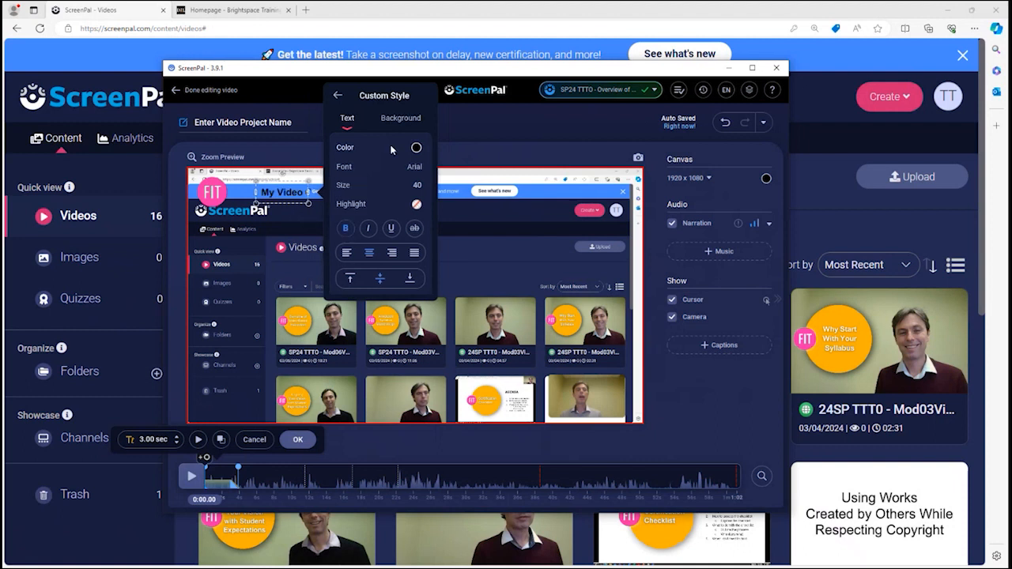
{"action": "left_click", "coordinate": [416, 148]}
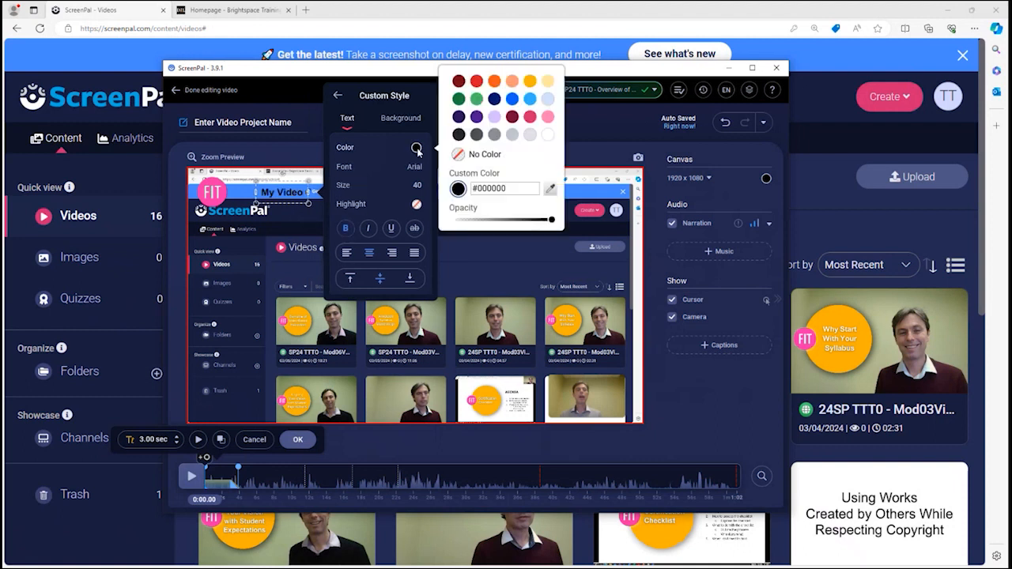
{"action": "left_click", "coordinate": [546, 138]}
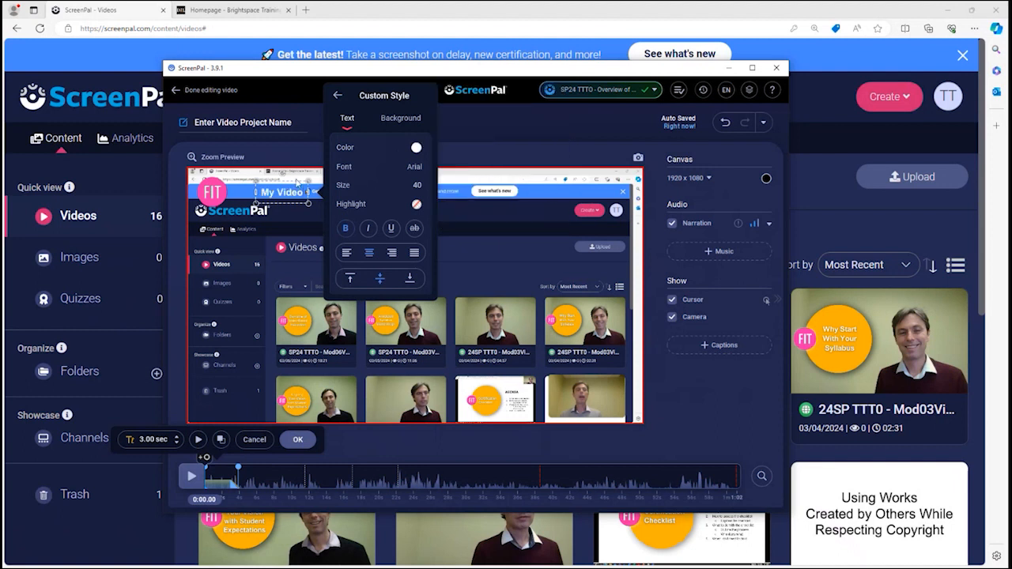
- Move the "My Video" text right next to the FIT logo and play the opening seconds to check the overlay's duration
{"action": "left_click", "coordinate": [288, 182]}
{"action": "left_click_drag", "start_coordinate": [288, 181], "coordinate": [262, 181]}
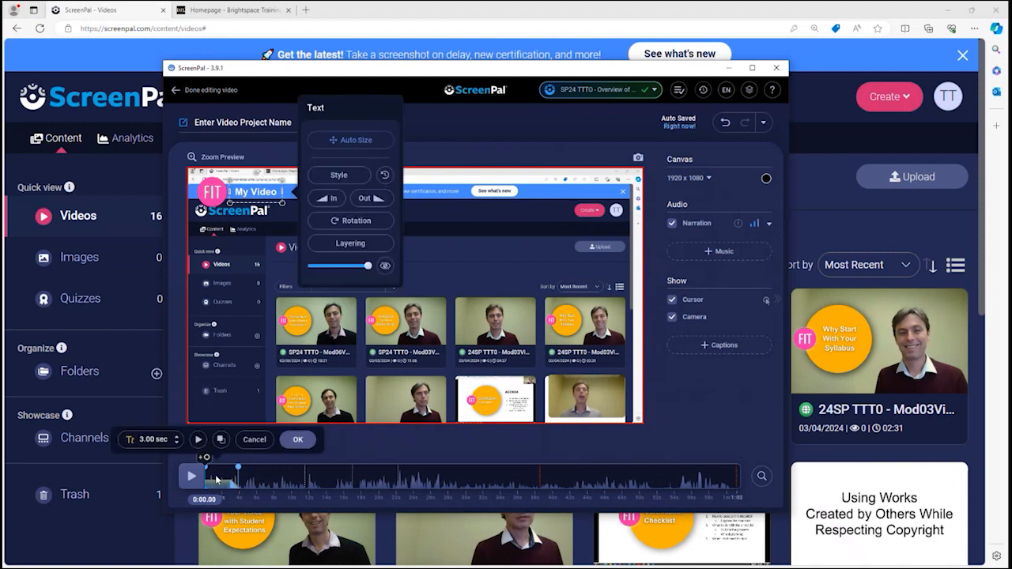
{"action": "key", "text": "space"}
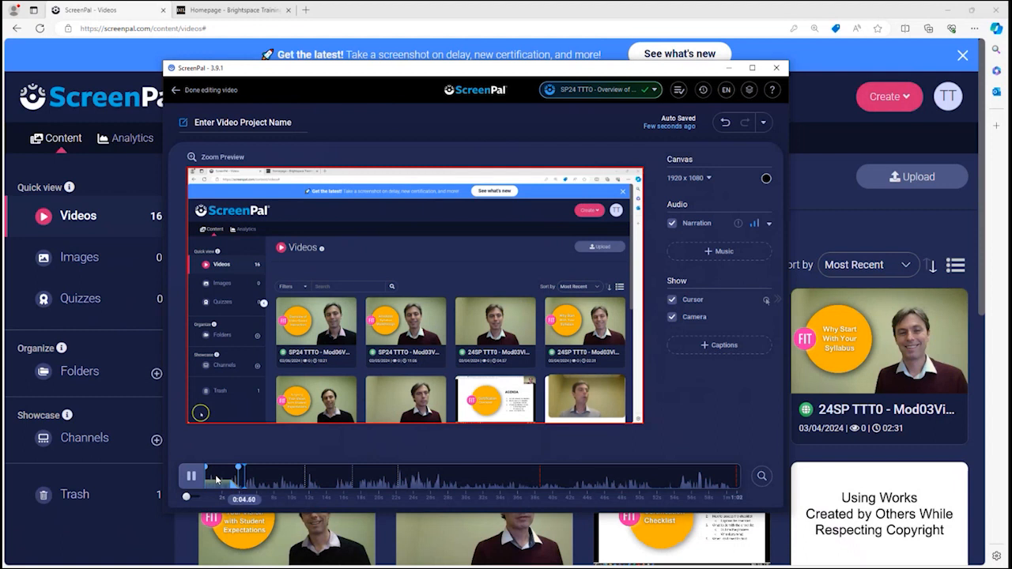
{"action": "left_click", "coordinate": [252, 483]}
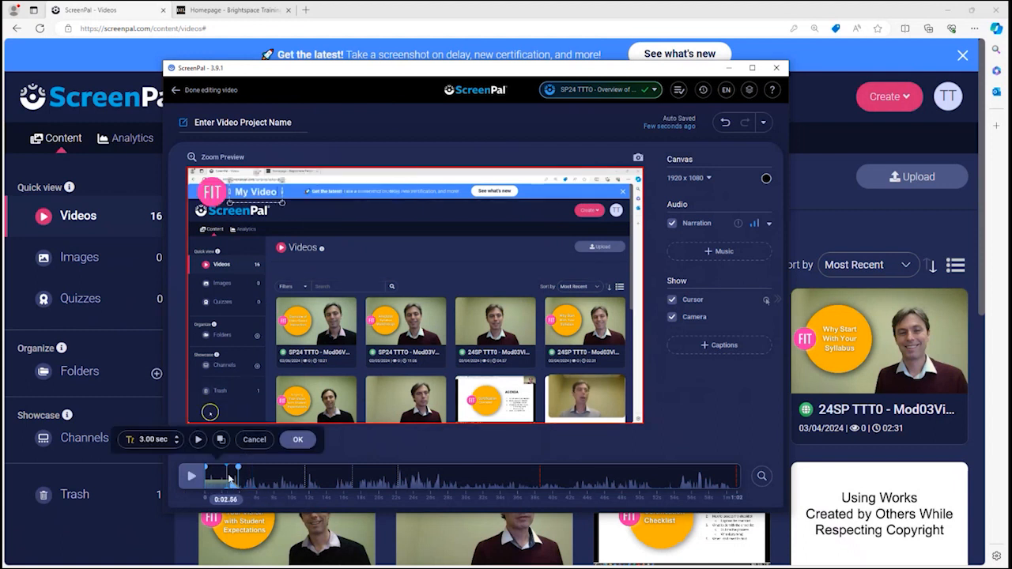
{"action": "mouse_move", "coordinate": [253, 483]}
{"action": "left_mouse_down"}
{"action": "mouse_move", "coordinate": [231, 482]}
{"action": "mouse_move", "coordinate": [251, 482]}
{"action": "left_mouse_up"}
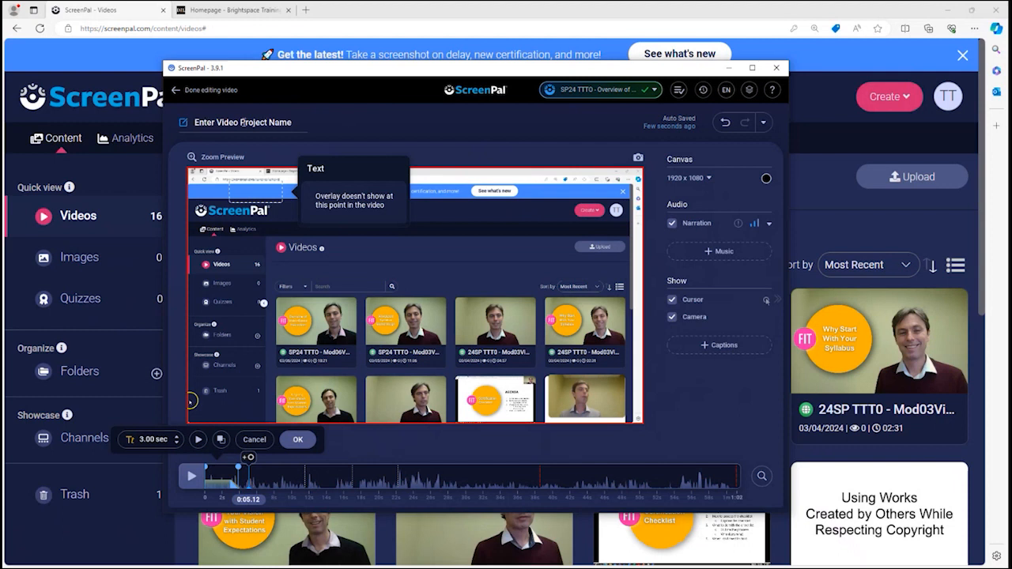
- Name the video project "ScreenPal Demonstration Video" and finish editing the video
{"action": "left_click", "coordinate": [271, 123]}
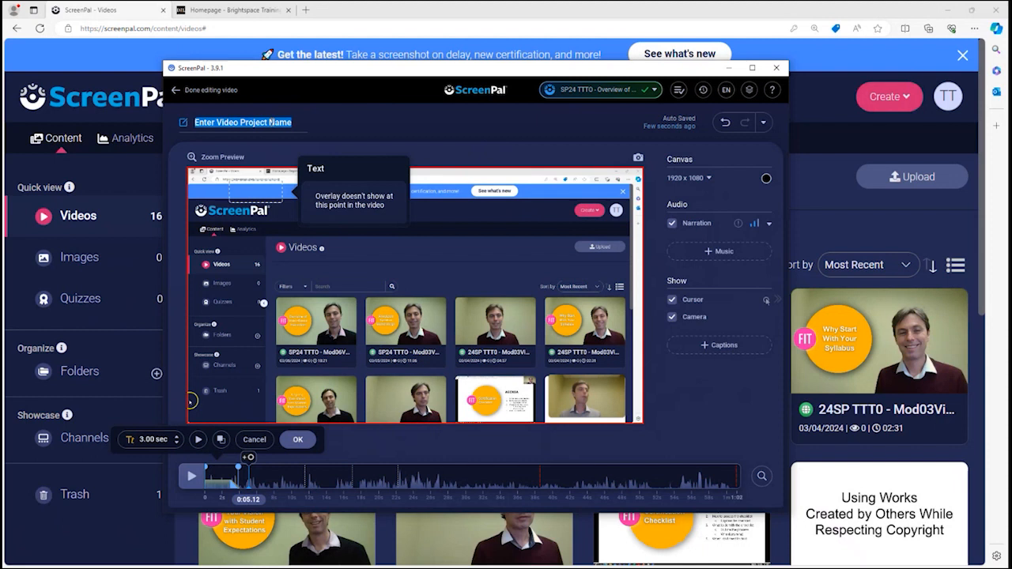
{"action": "type", "text": "Scr"}
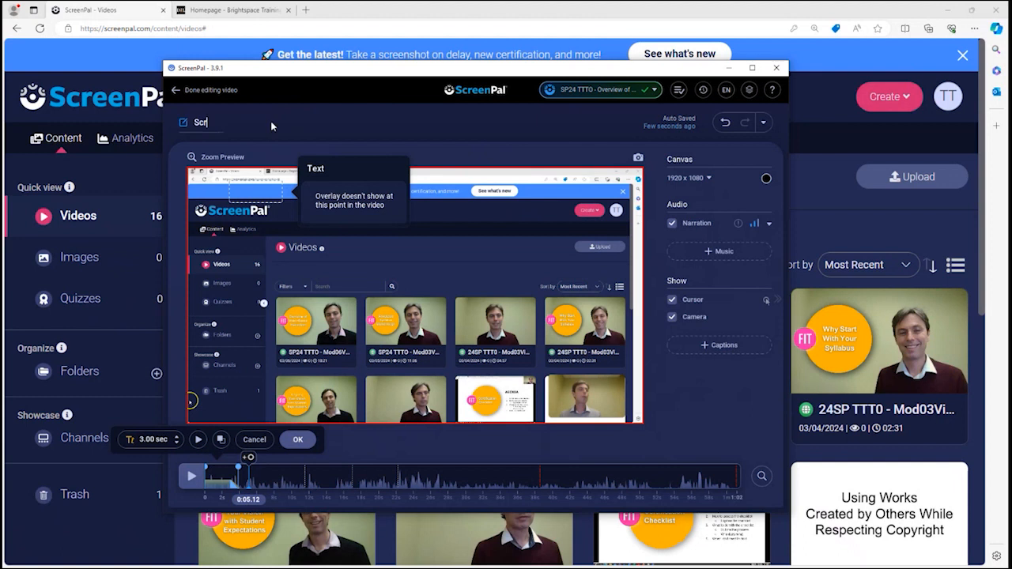
{"action": "type", "text": "eenPal Demonstration Video"}
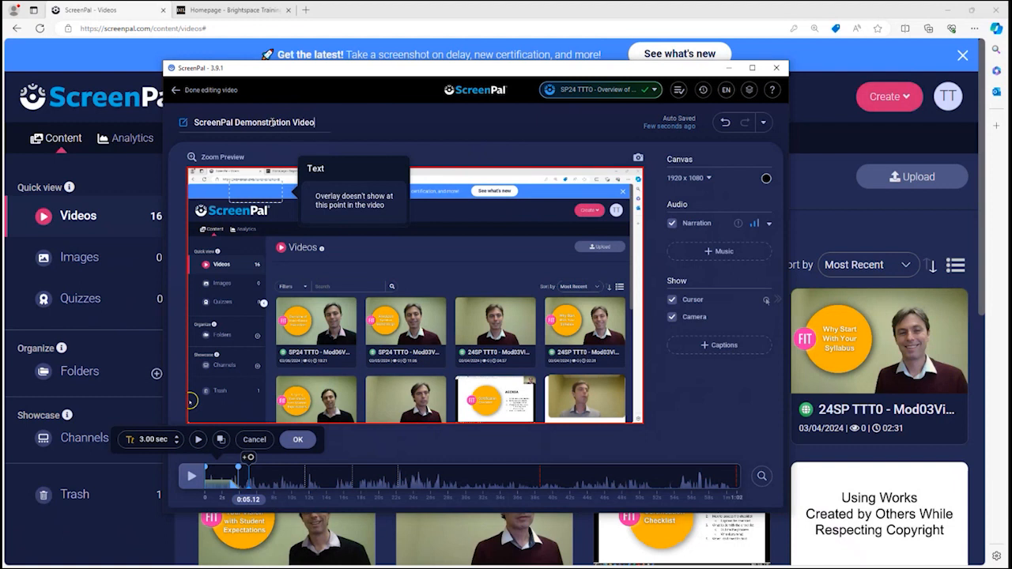
{"action": "left_click", "coordinate": [465, 123]}
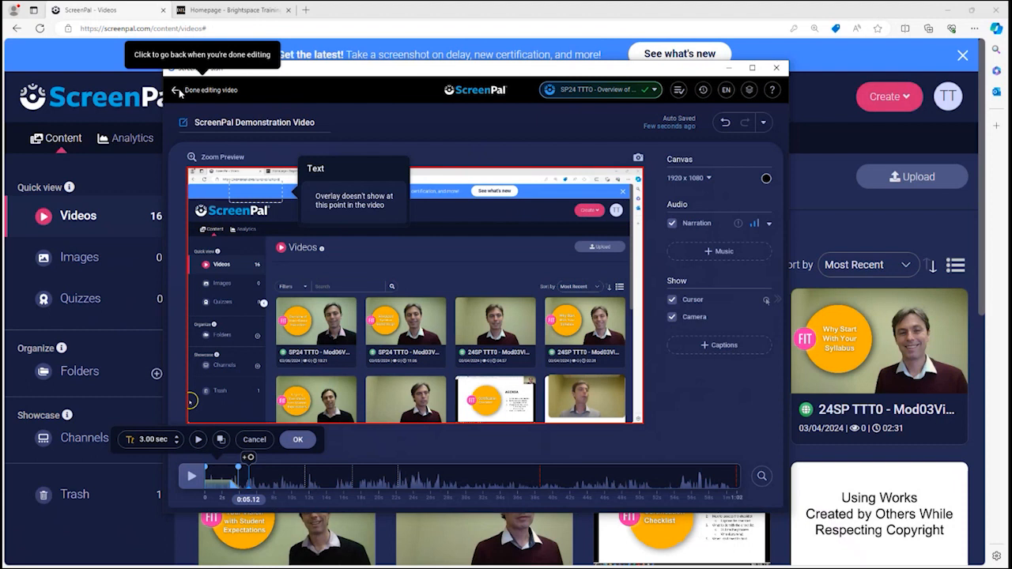
{"action": "left_click", "coordinate": [178, 91]}
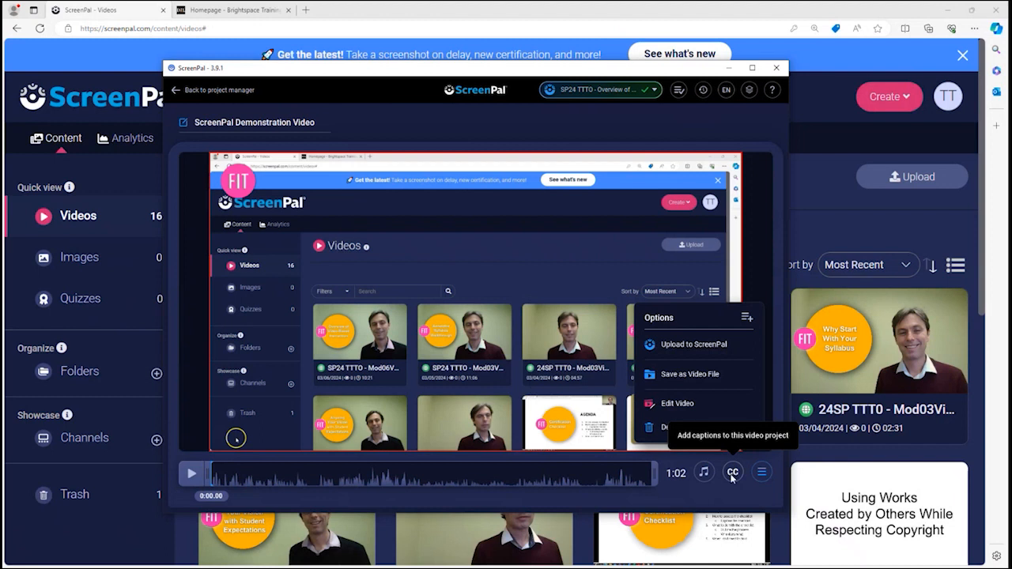
- Generate captions titled English with Speech-to-Text (EN-AU) and review the generated caption text
{"action": "left_click", "coordinate": [732, 473]}
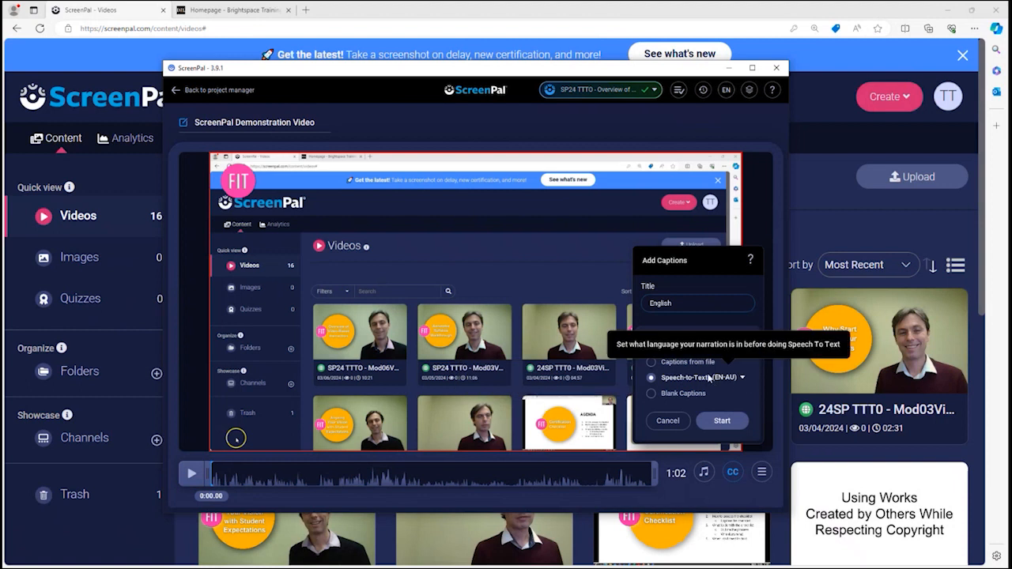
{"action": "left_click", "coordinate": [723, 422]}
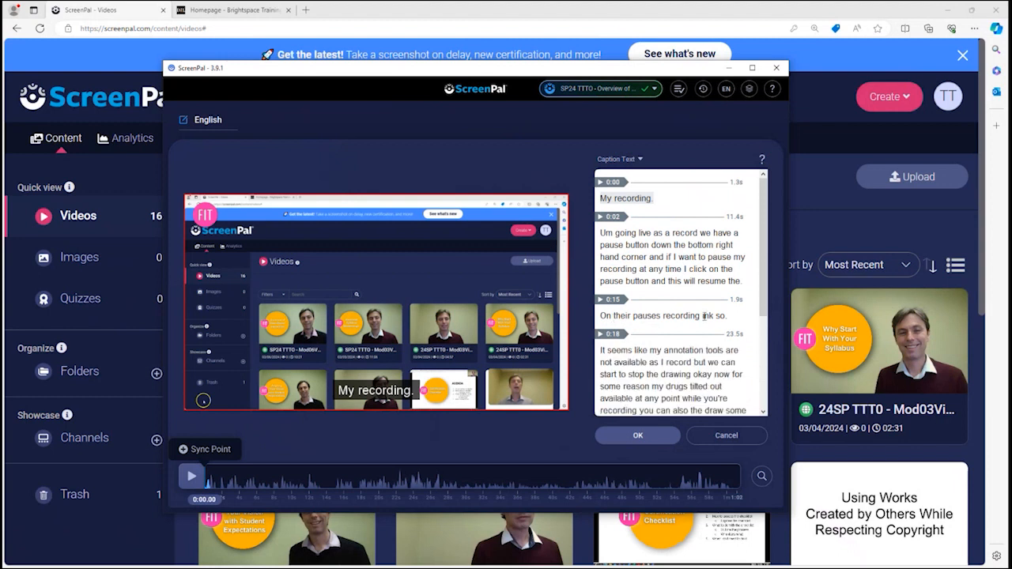
{"action": "scroll", "coordinate": [704, 316], "scroll_direction": "down", "scroll_amount": 3}
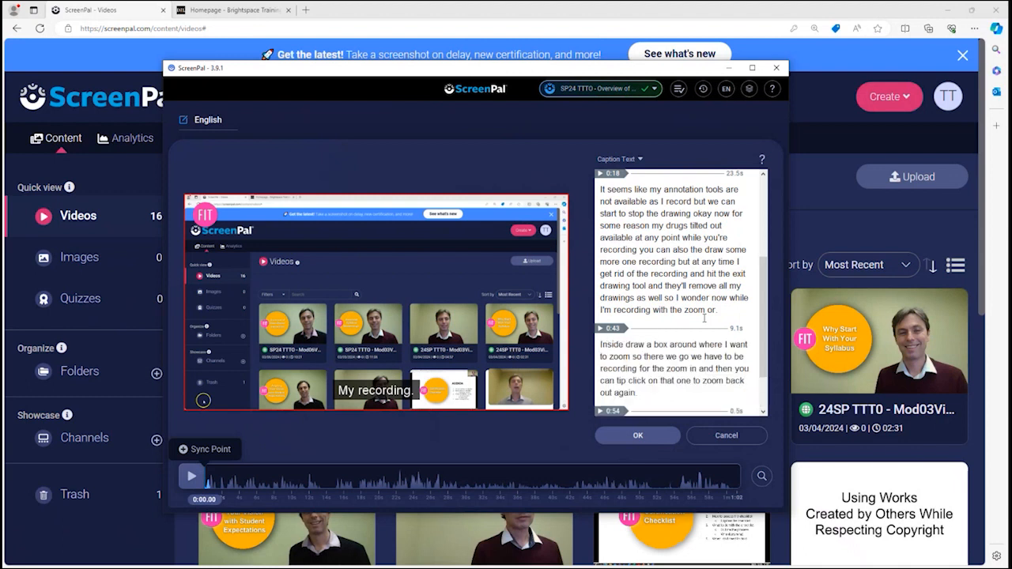
{"action": "scroll", "coordinate": [704, 317], "scroll_direction": "down", "scroll_amount": 3}
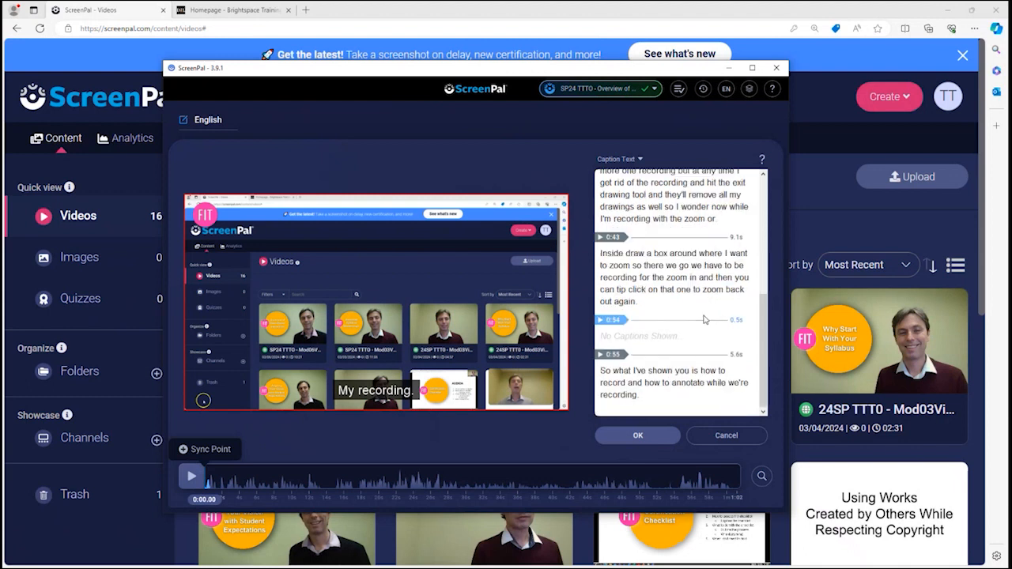
{"action": "scroll", "coordinate": [686, 356], "scroll_direction": "up", "scroll_amount": 10}
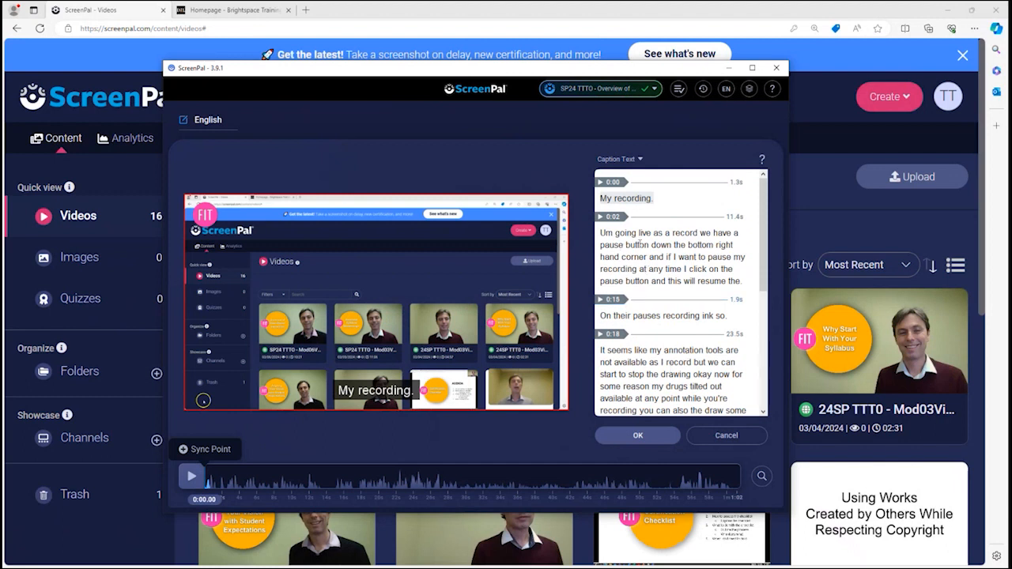
- Replace "Um" with "We are" in the caption at 0:02 and accept the captions
{"action": "left_click", "coordinate": [614, 231]}
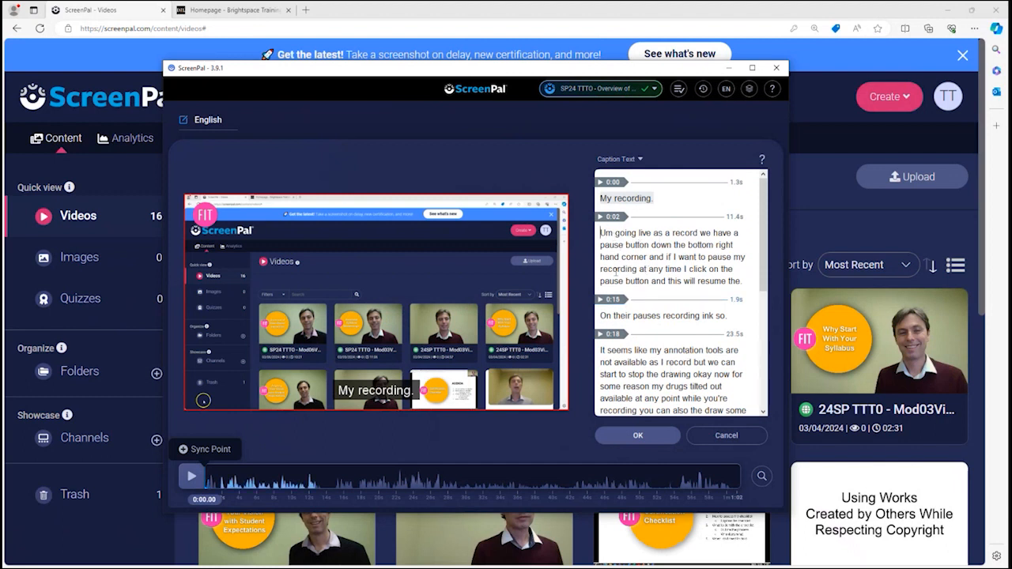
{"action": "key", "text": "shift+Right"}
{"action": "key", "text": "shift+Right"}
{"action": "type", "text": "We are"}
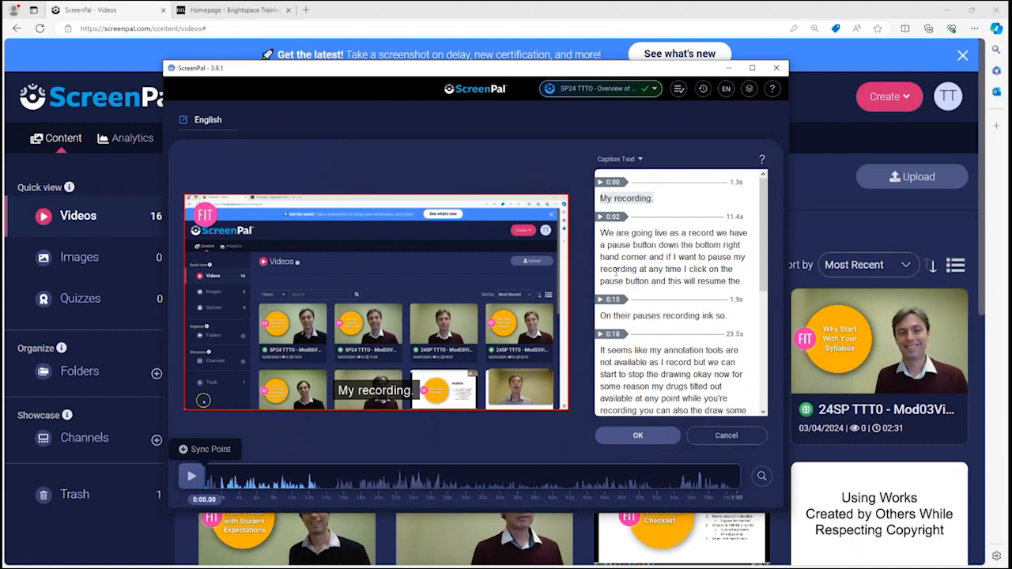
{"action": "scroll", "coordinate": [662, 308], "scroll_direction": "down", "scroll_amount": 3}
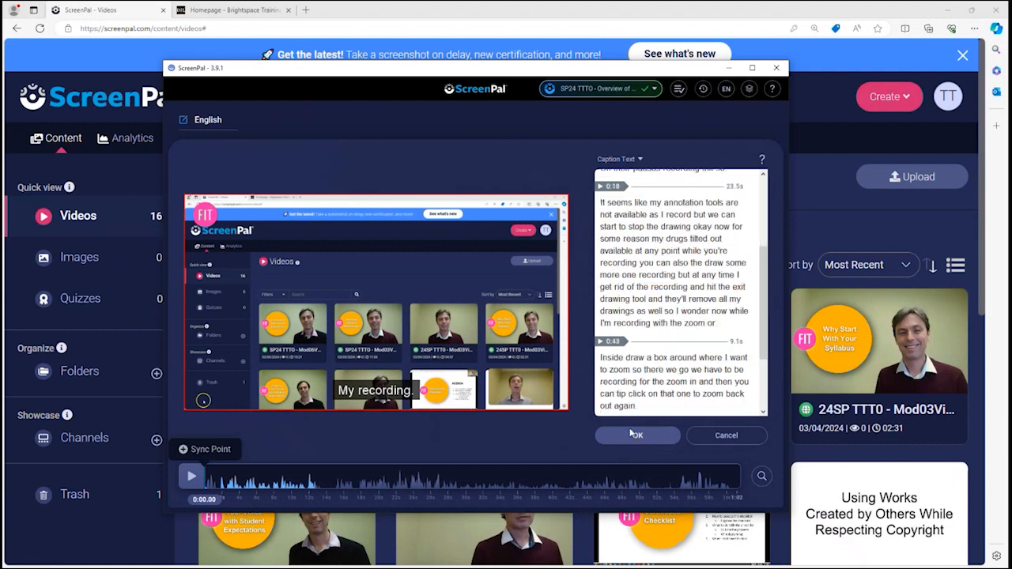
{"action": "left_click", "coordinate": [637, 436]}
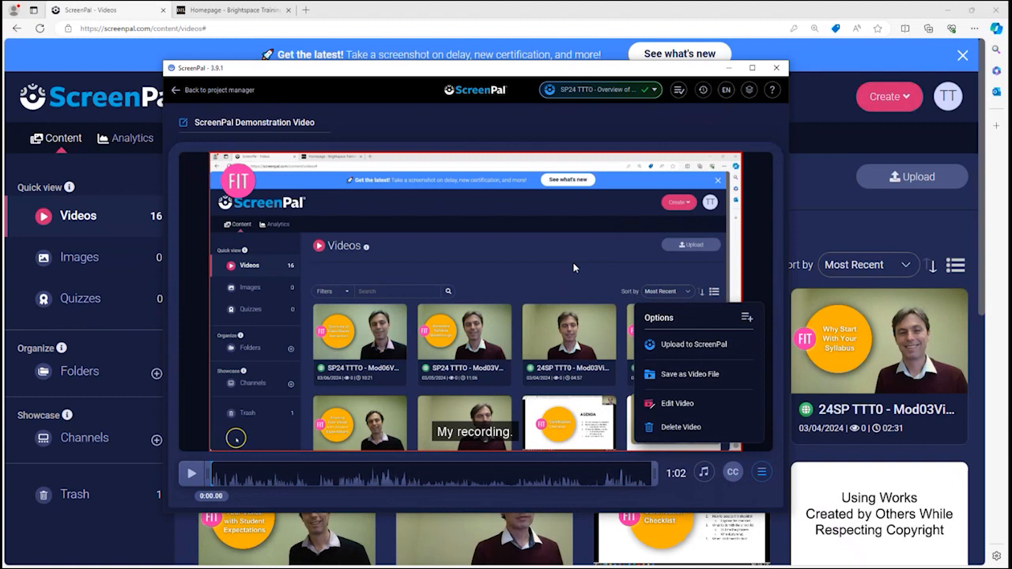
- Publish the video to ScreenPal with Normal quality, English closed captions and Public visibility, and close the publishing summary
{"action": "left_click", "coordinate": [685, 345]}
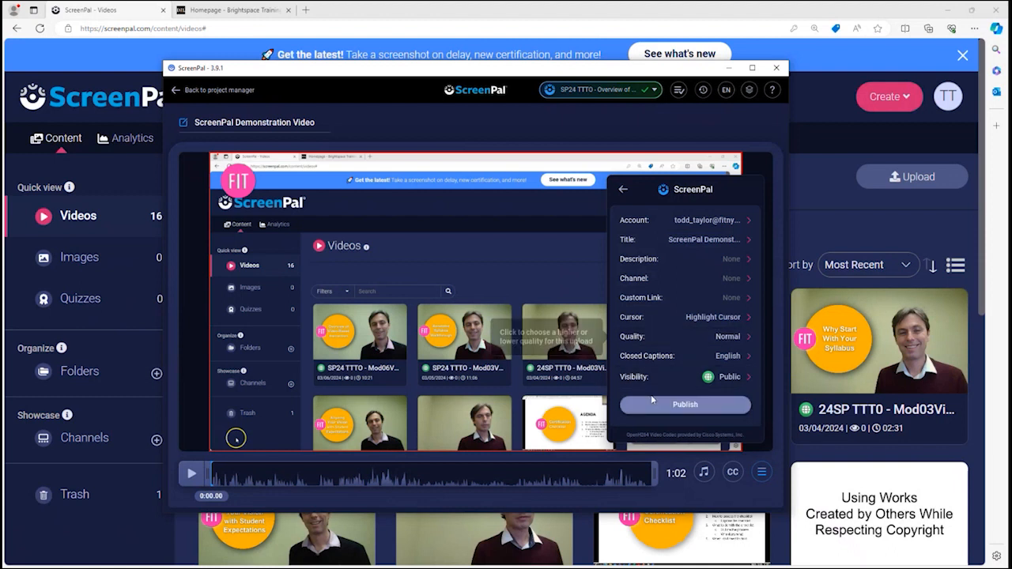
{"action": "left_click", "coordinate": [671, 406]}
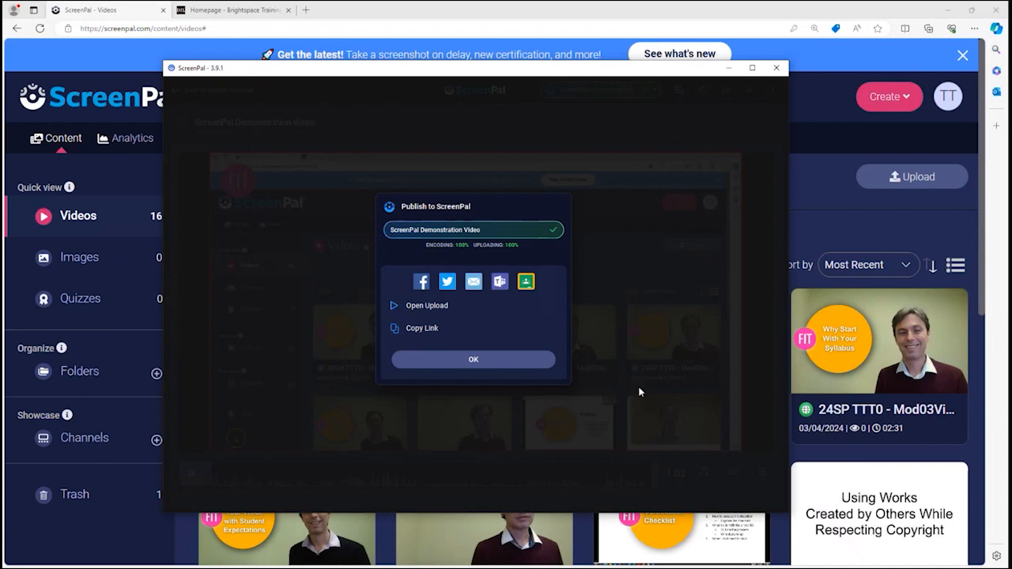
{"action": "left_click", "coordinate": [476, 360]}
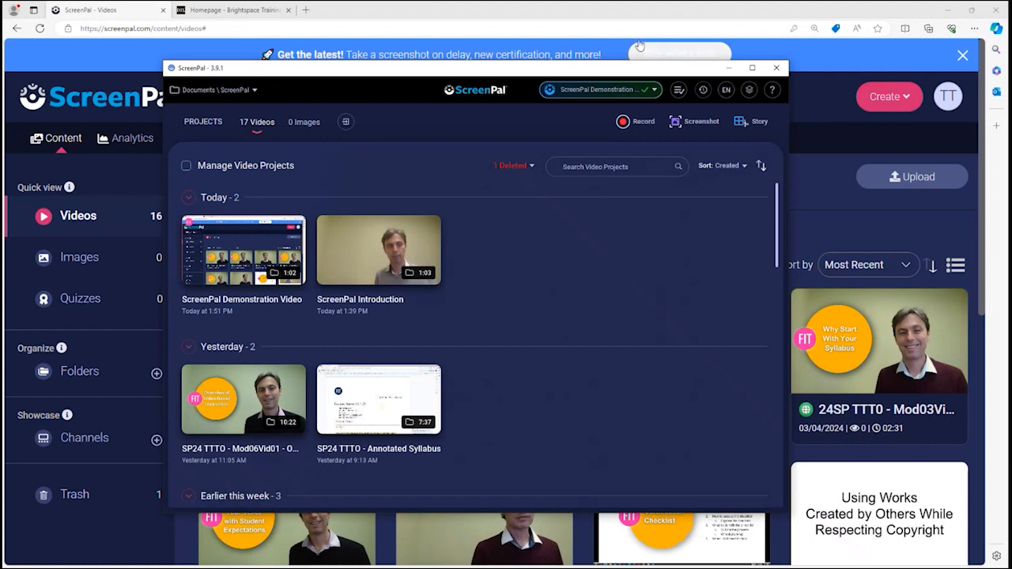
- Switch to the ScreenPal website in the browser and reload its list of videos
{"action": "left_click", "coordinate": [454, 29]}
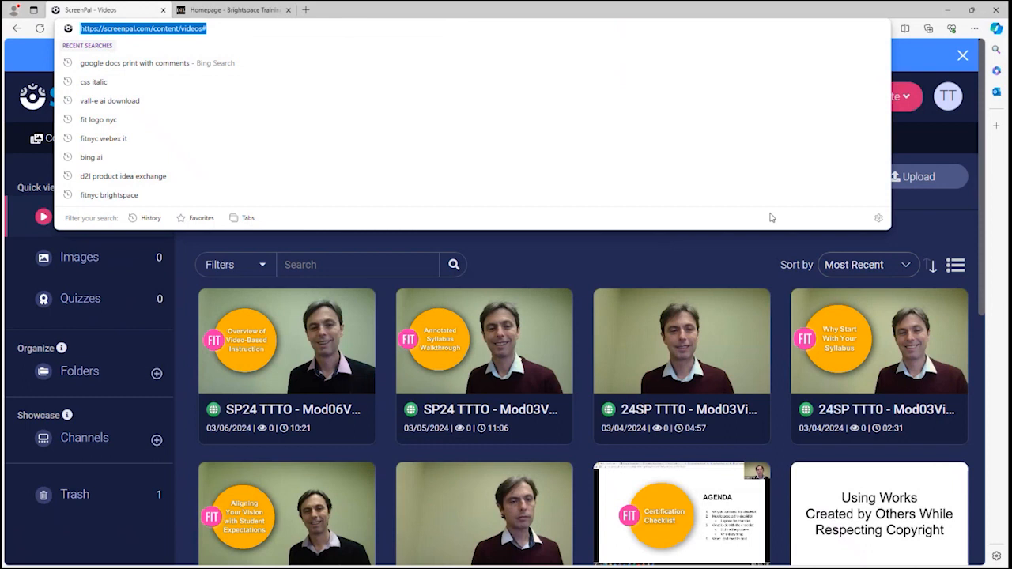
{"action": "left_click", "coordinate": [716, 251]}
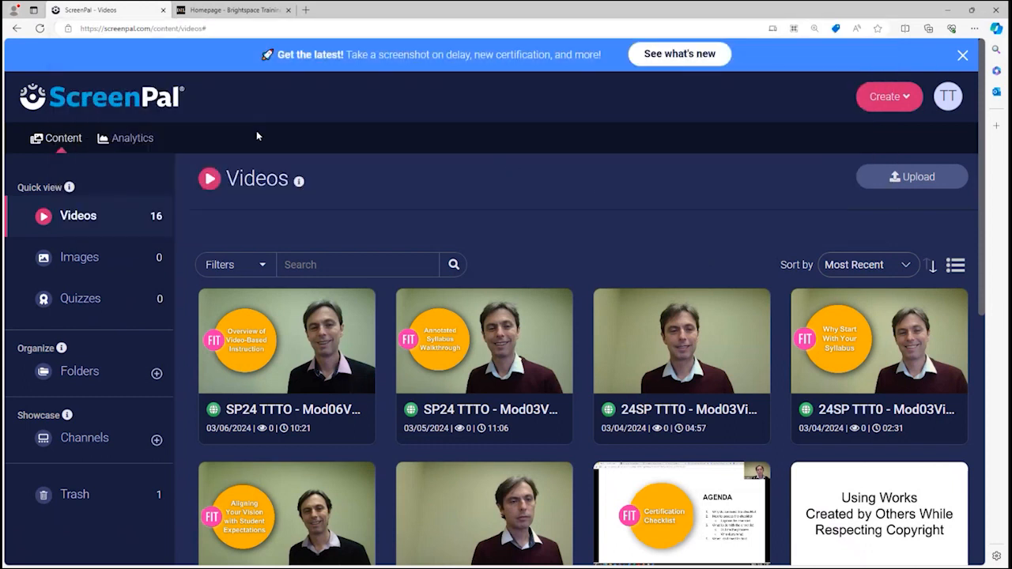
{"action": "left_click", "coordinate": [93, 220]}
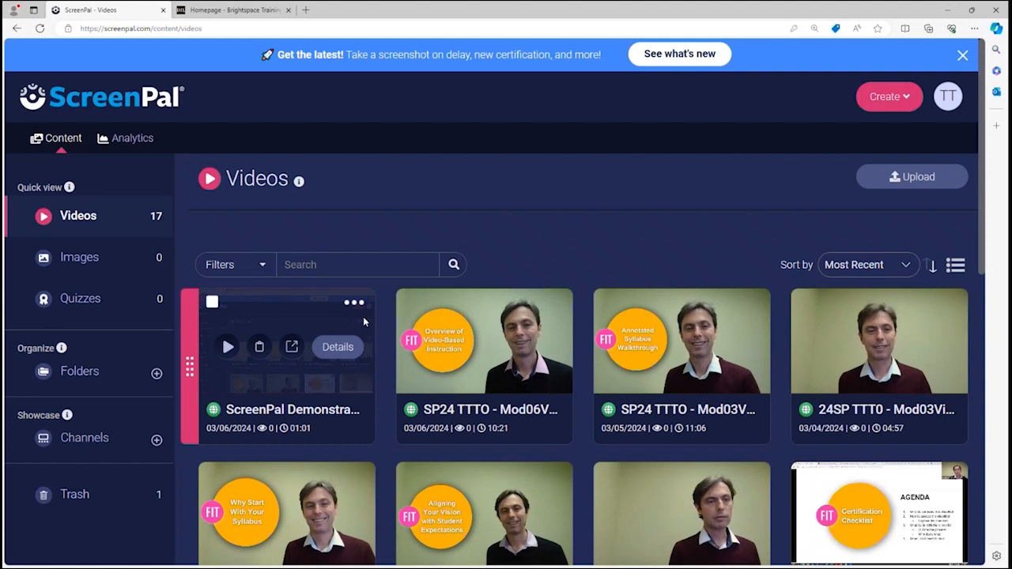
- Examine the sharing links and embed code of the newly published ScreenPal demonstration video, then close the sharing details
{"action": "left_click", "coordinate": [355, 306]}
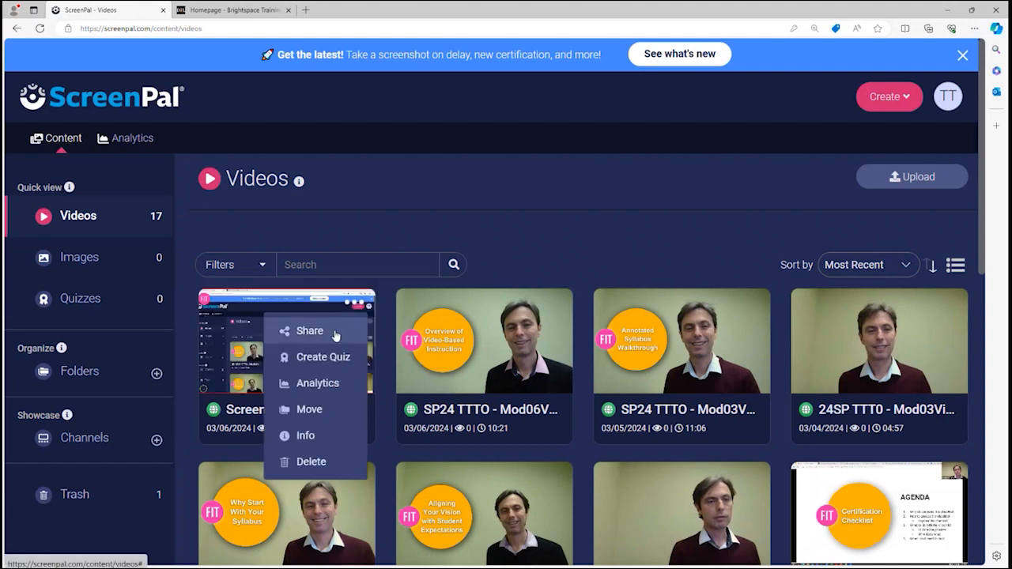
{"action": "left_click", "coordinate": [335, 336]}
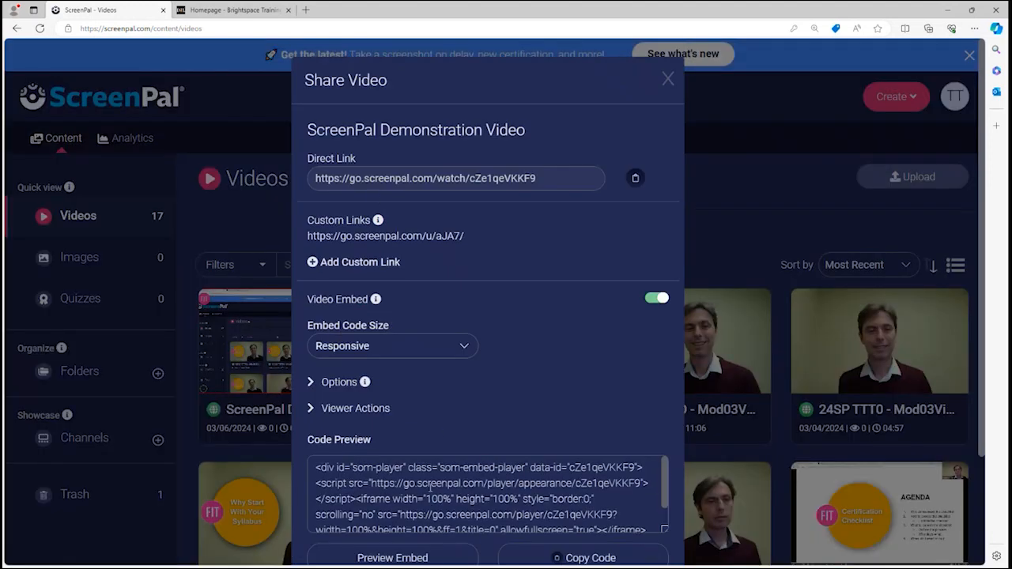
{"action": "left_click", "coordinate": [667, 79]}
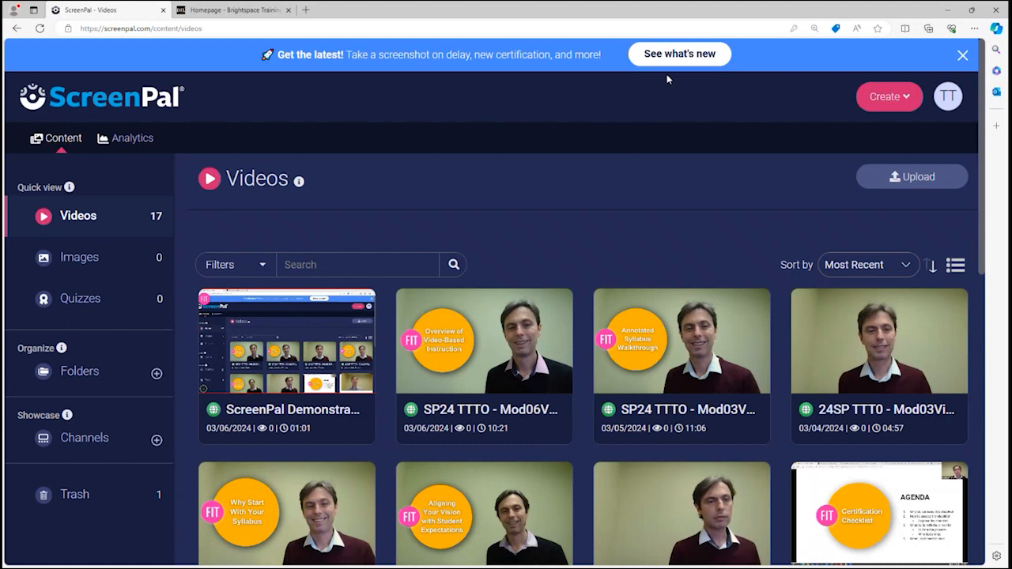
- Switch to the Brightspace course and add the Screencast-O-Matic - FIT external learning tool to the ScreenPal module as an existing activity
{"action": "left_click", "coordinate": [226, 10]}
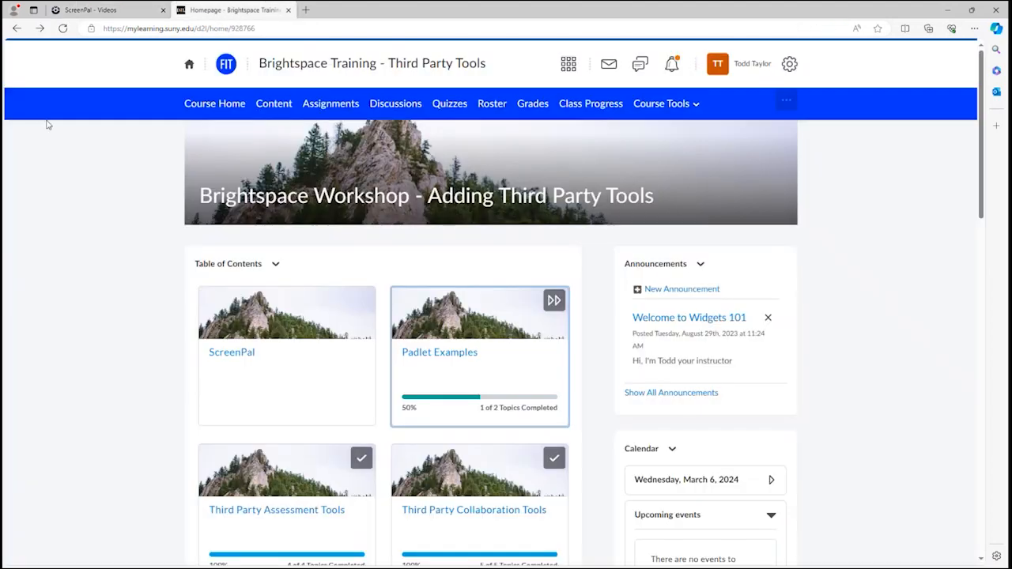
{"action": "left_click", "coordinate": [265, 358]}
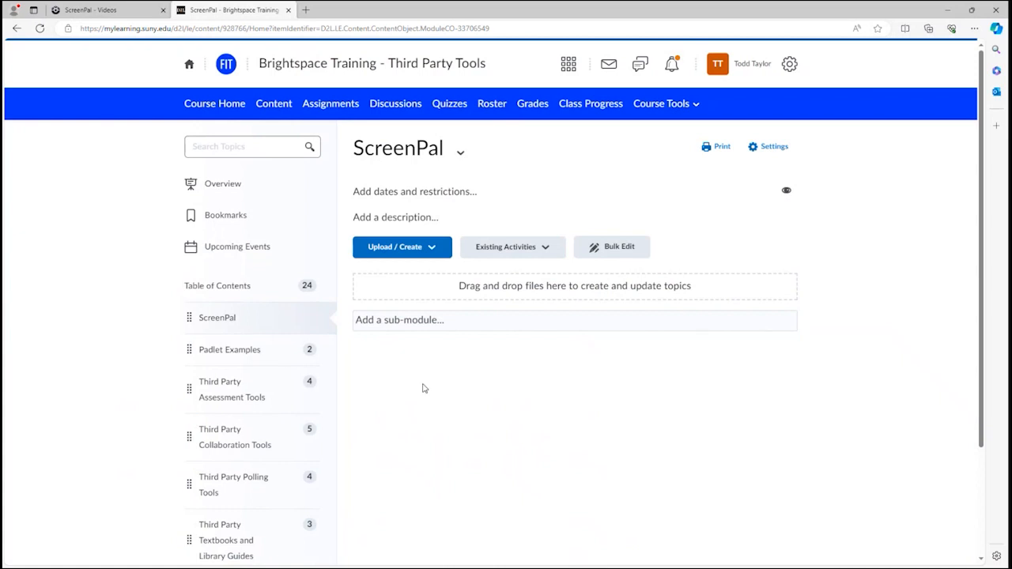
{"action": "left_click", "coordinate": [546, 248]}
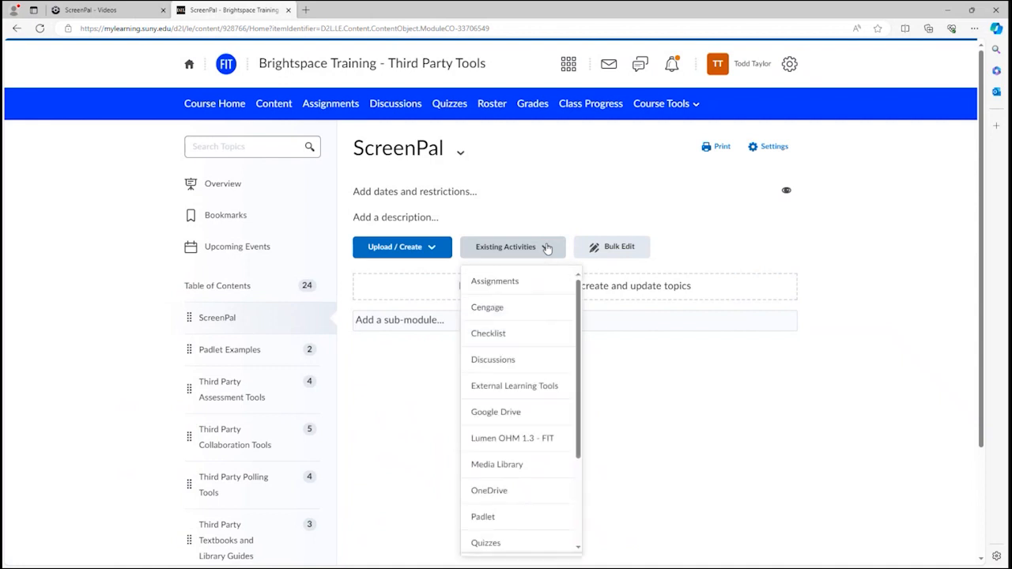
{"action": "left_click", "coordinate": [549, 393]}
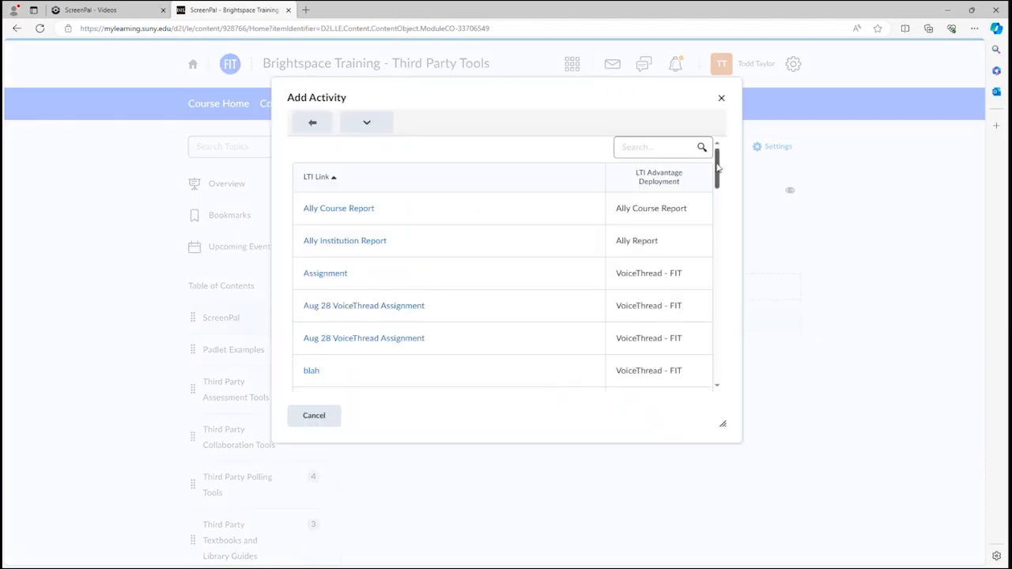
{"action": "scroll", "coordinate": [718, 170], "scroll_direction": "down", "scroll_amount": 1}
{"action": "left_click_drag", "start_coordinate": [718, 170], "coordinate": [730, 282]}
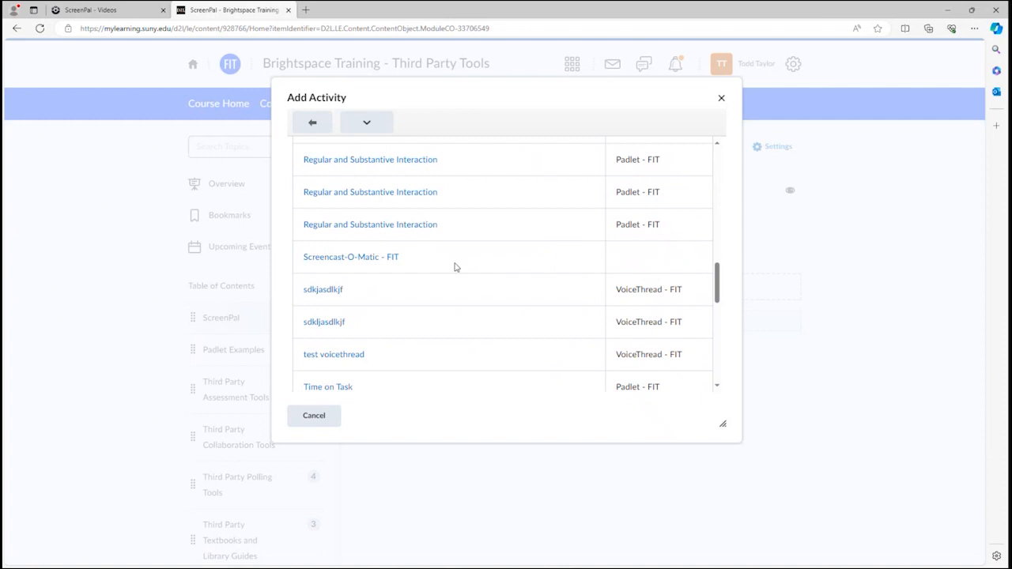
{"action": "left_click", "coordinate": [356, 258]}
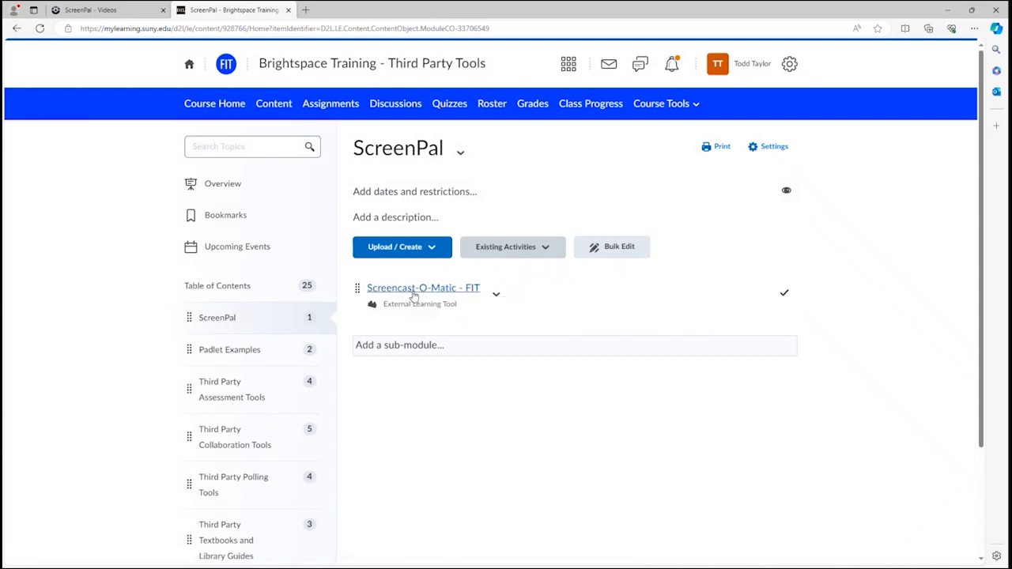
- Embed the ScreenPal demonstration video in the Screencast-O-Matic - FIT topic with its title hidden and controls shown
{"action": "left_click", "coordinate": [415, 290]}
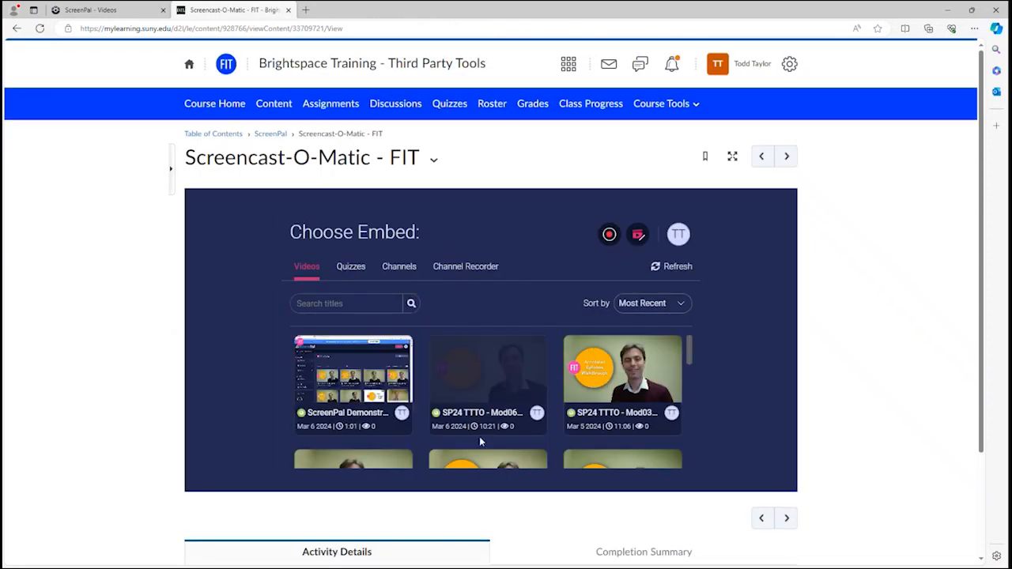
{"action": "left_click", "coordinate": [332, 368]}
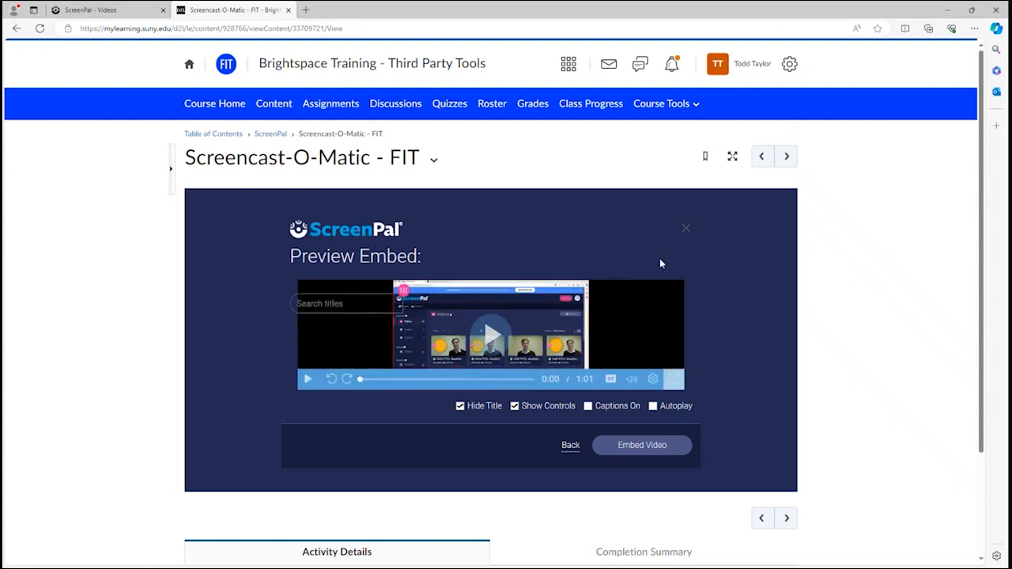
{"action": "left_click", "coordinate": [646, 448]}
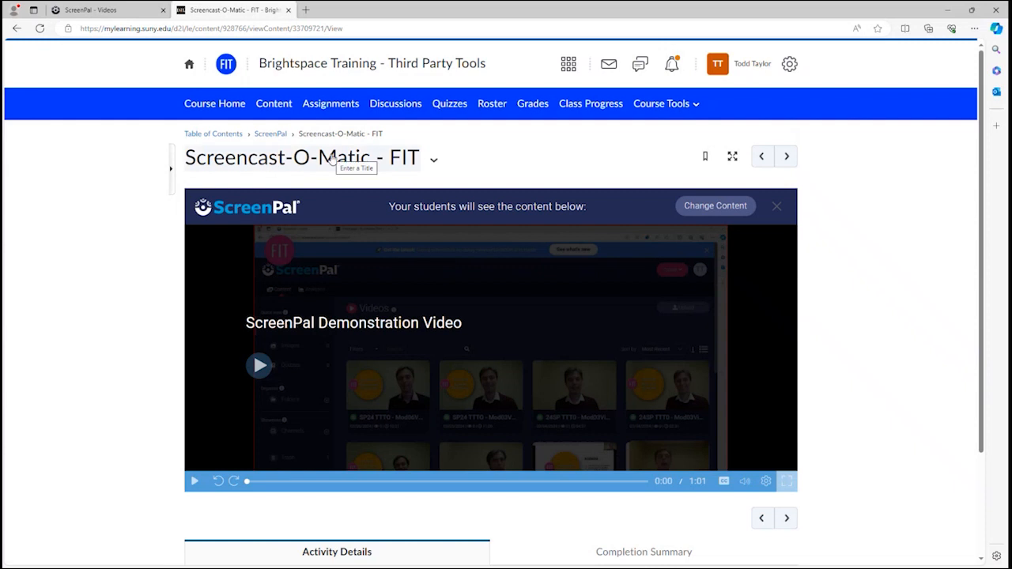
- Rename the Screencast-O-Matic - FIT topic as "ScreenPal Demonstration Video"
{"action": "left_click", "coordinate": [332, 157]}
{"action": "type", "text": "Scr"}
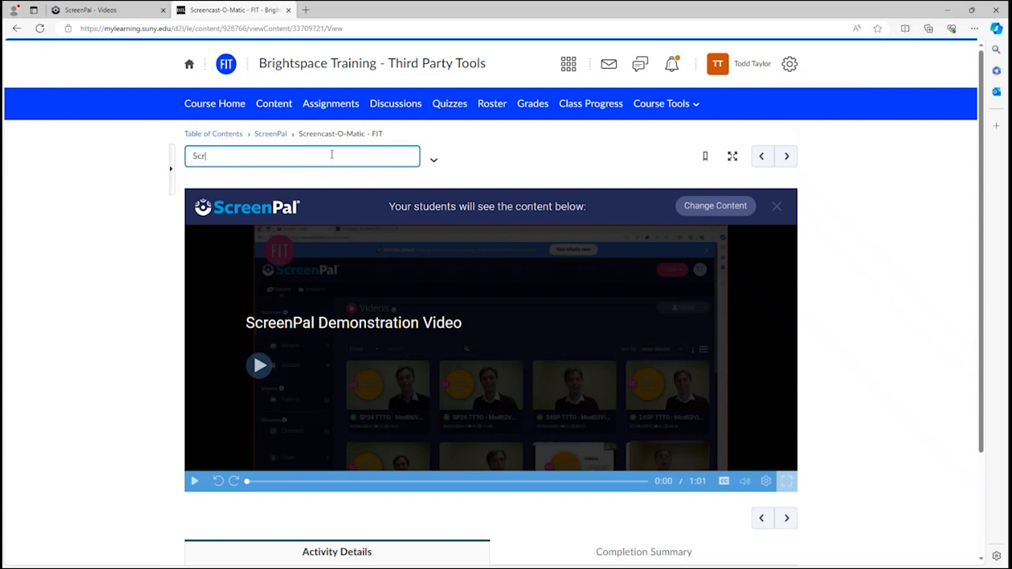
{"action": "type", "text": "eenPal Demonstration Video"}
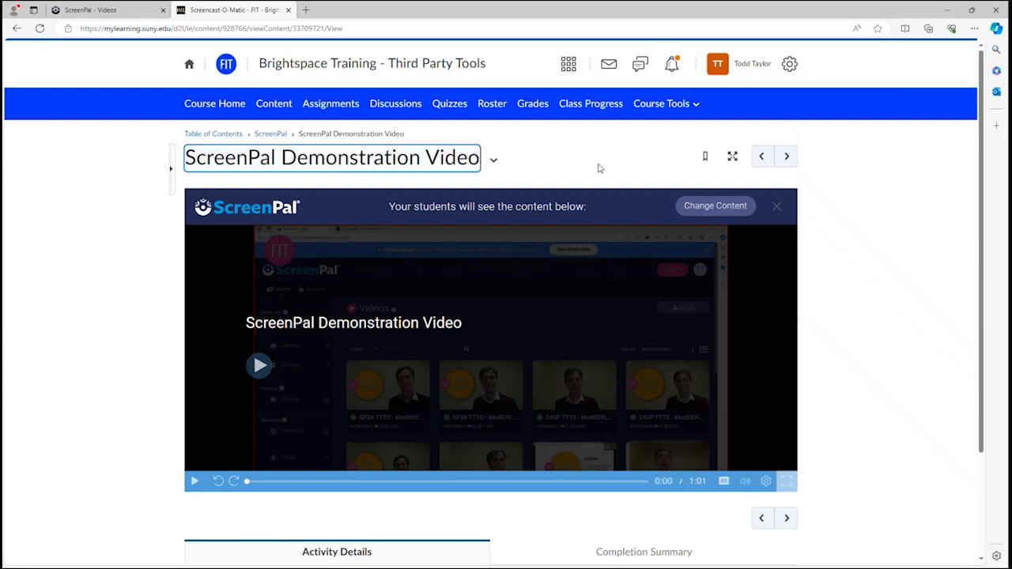
{"action": "left_click", "coordinate": [598, 167]}
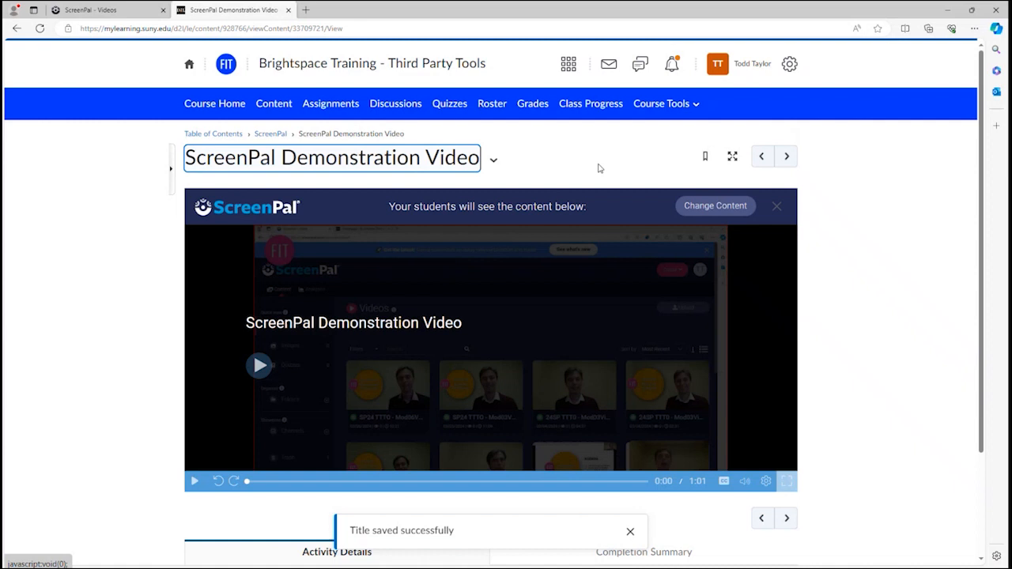